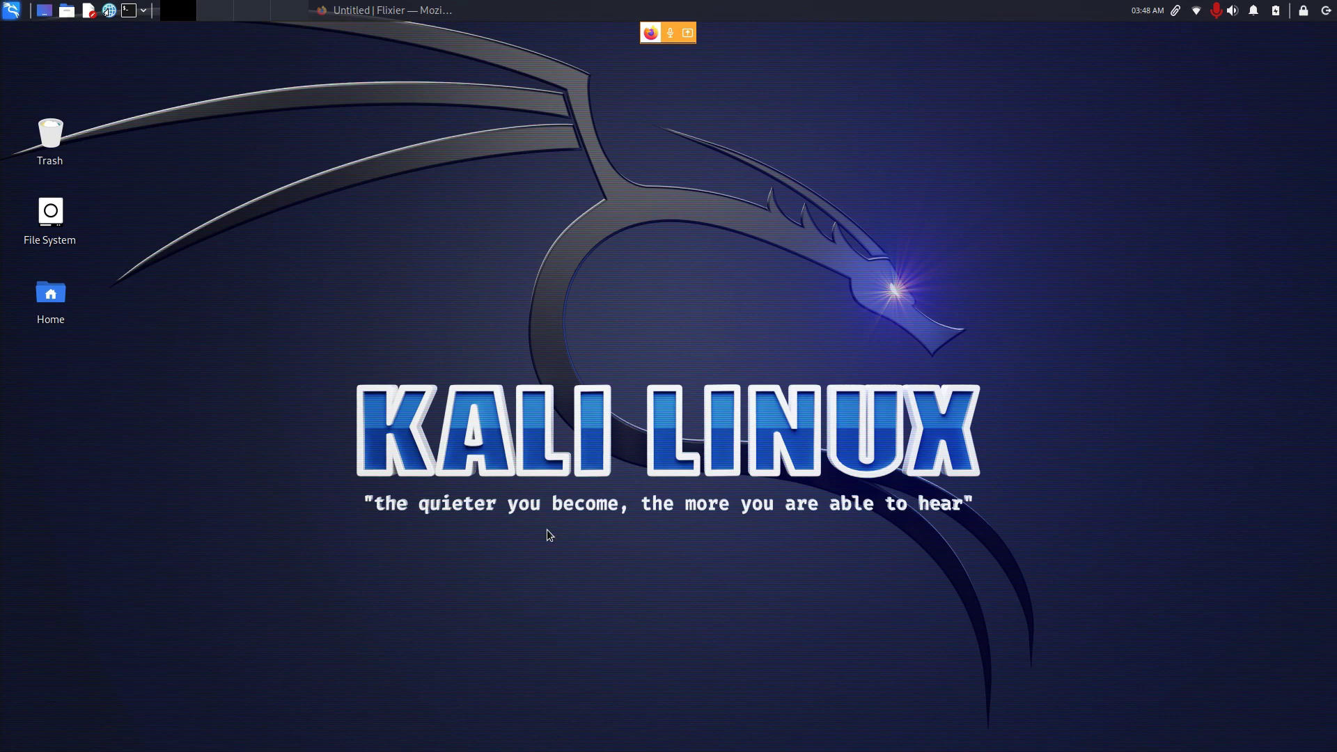
Step: Open the Kali Xfce applications menu with the Super key
key("super")
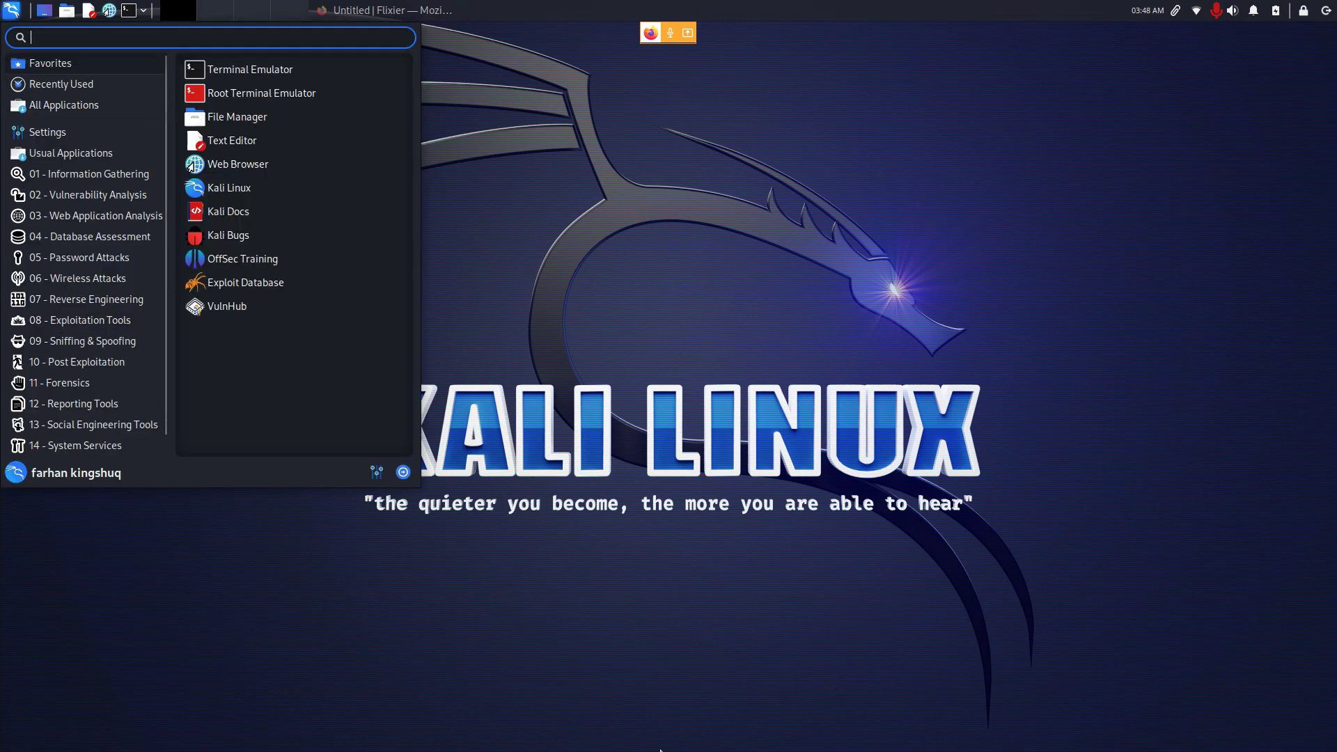
Step: Launch Firefox, search Google for 'protonvpn', and open the official protonvpn.com homepage
type("fire")
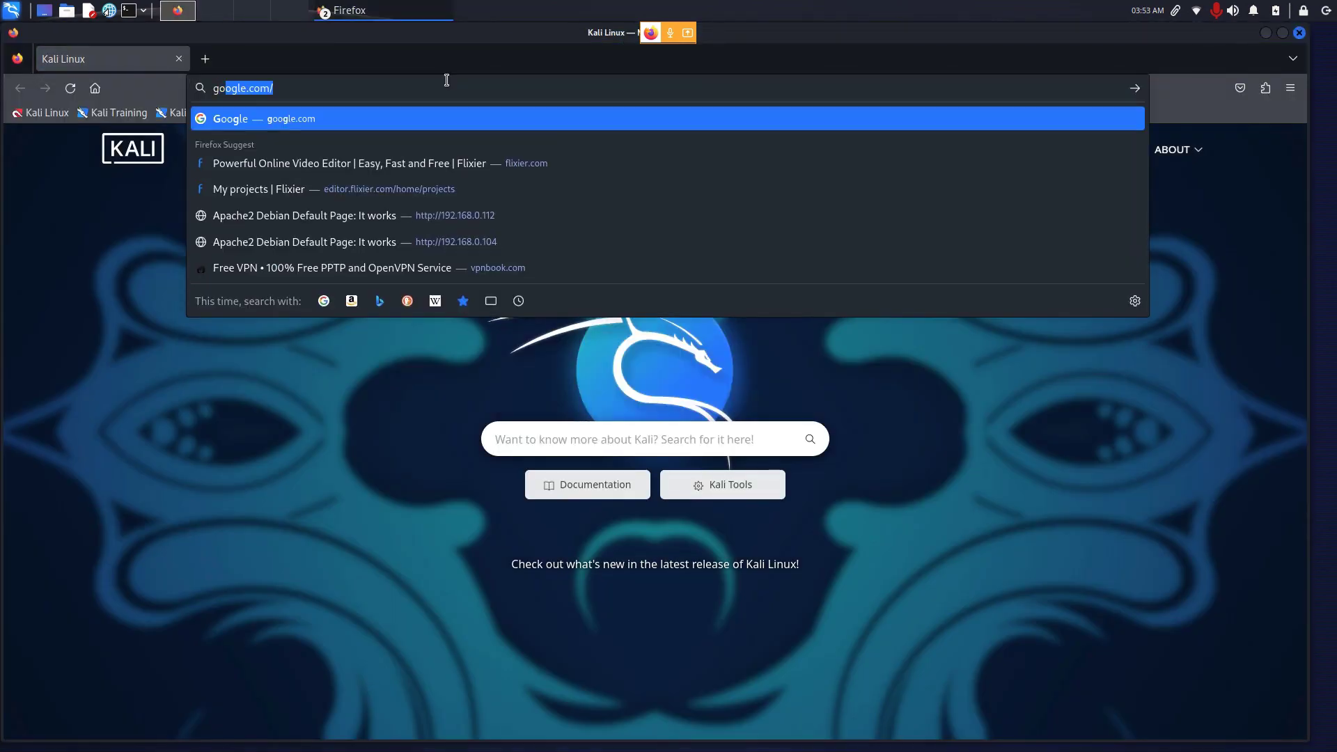
key("Return")
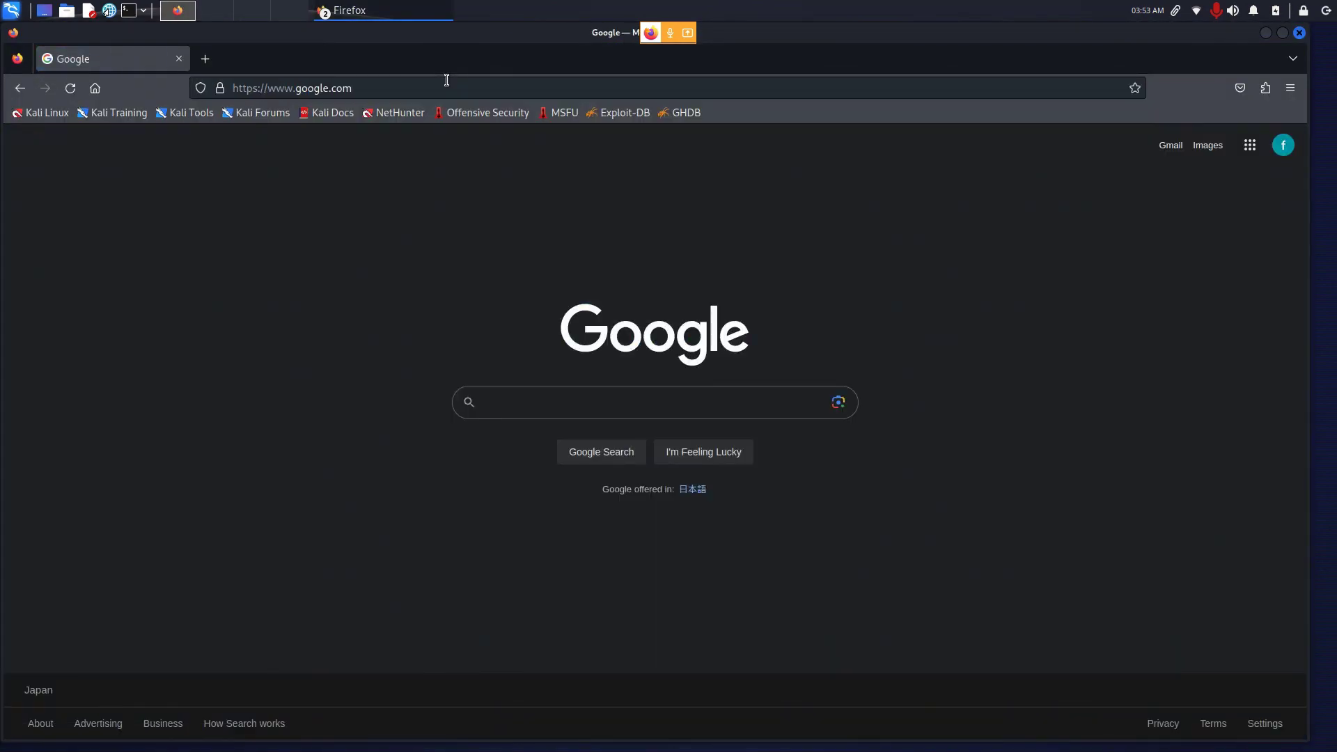
type("protonvpn")
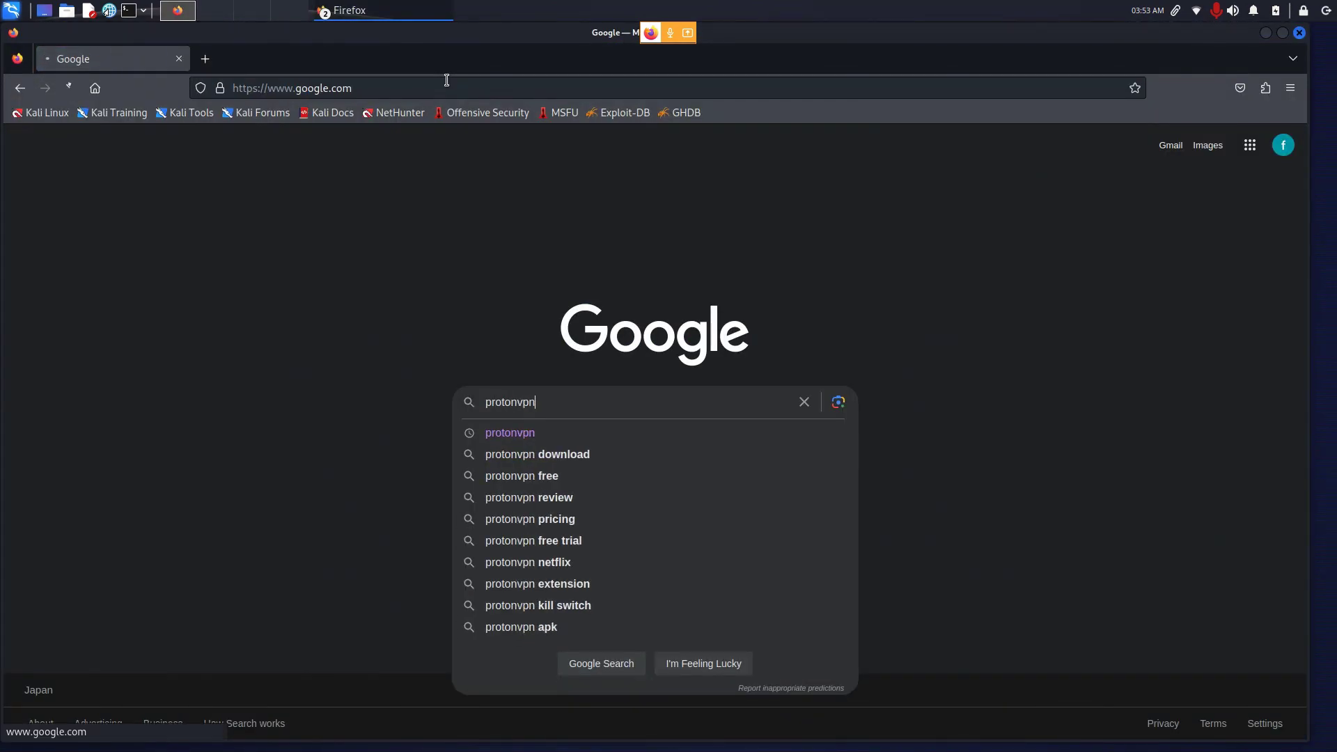
key("Return")
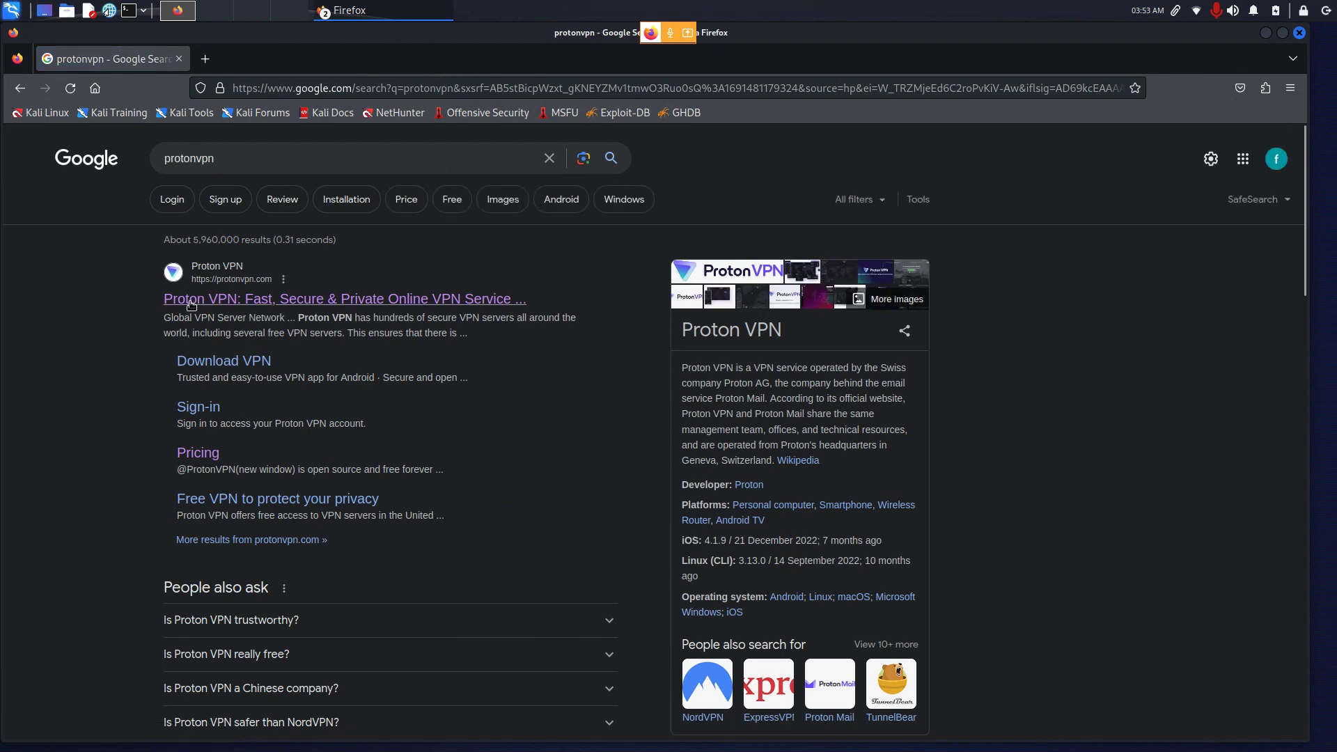
left_click(412, 301)
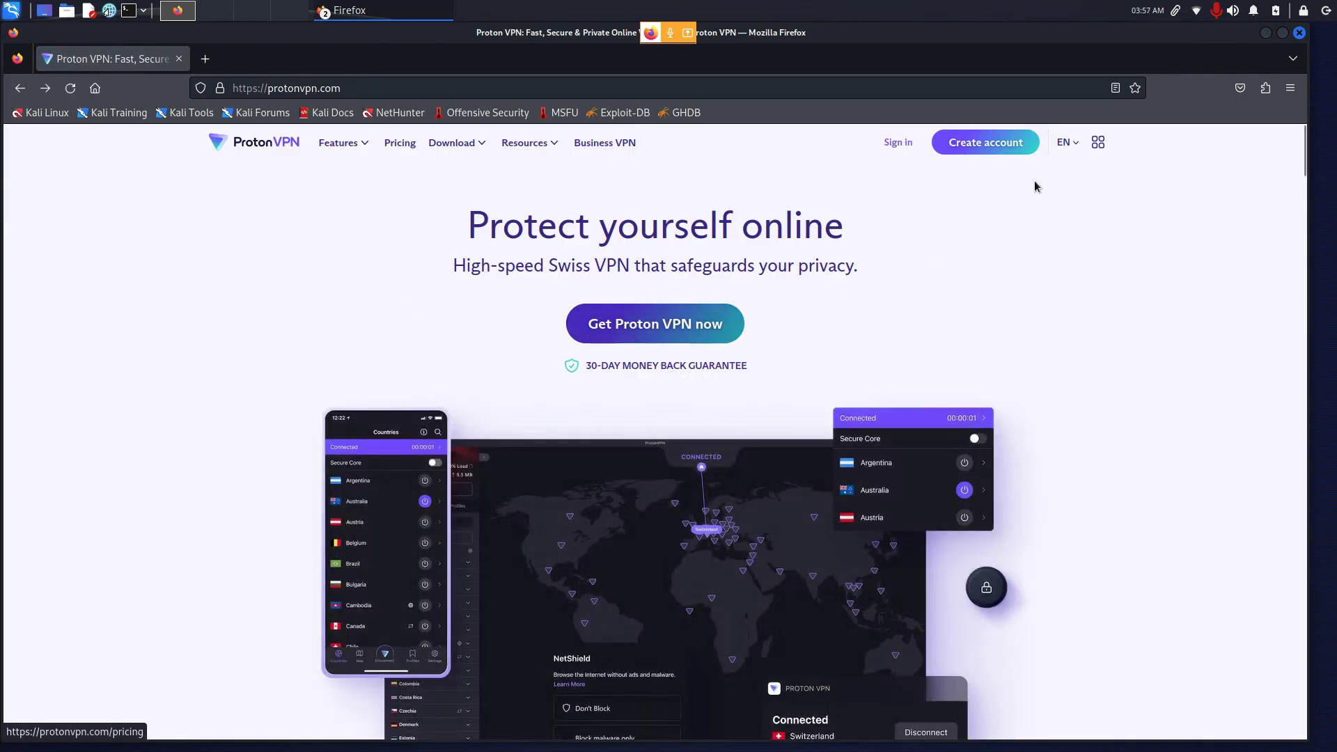
Step: Choose the Proton Free plan on the pricing page and continue with free to sign-up
left_click(994, 151)
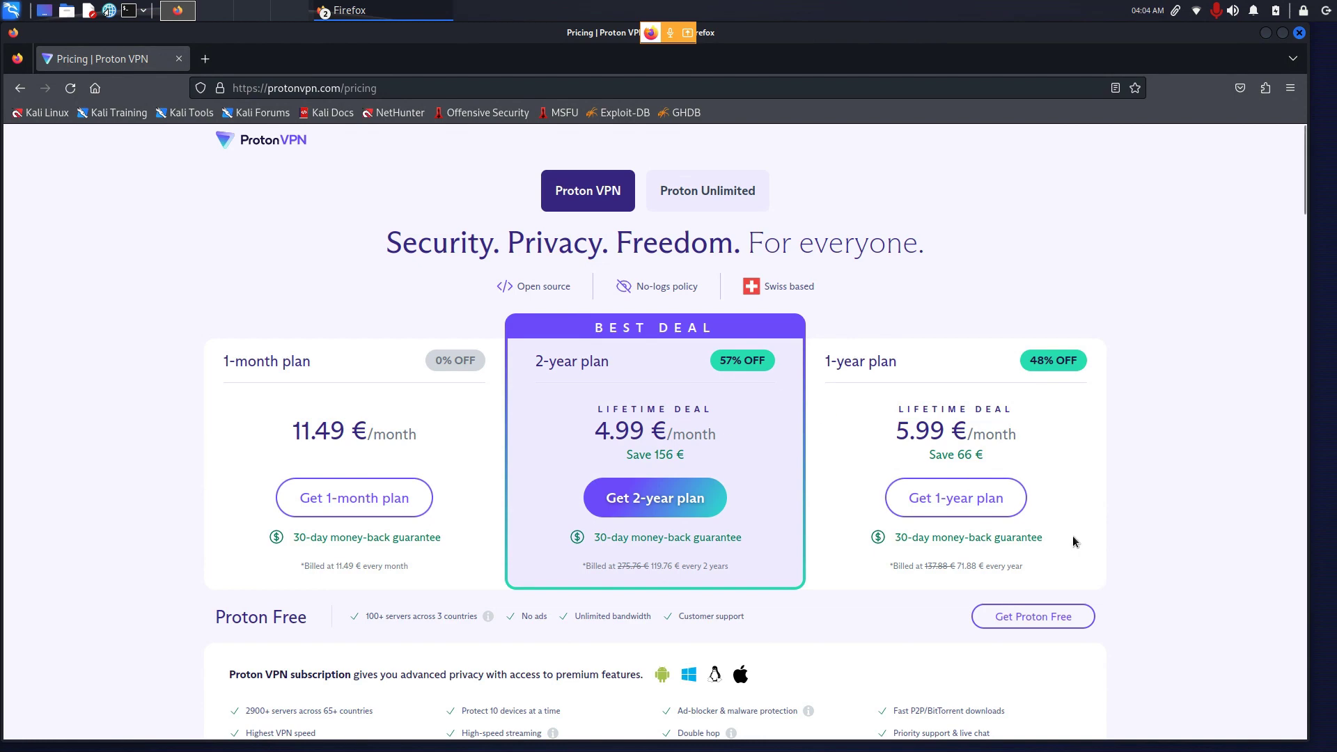
scroll(1073, 541, "down", 3)
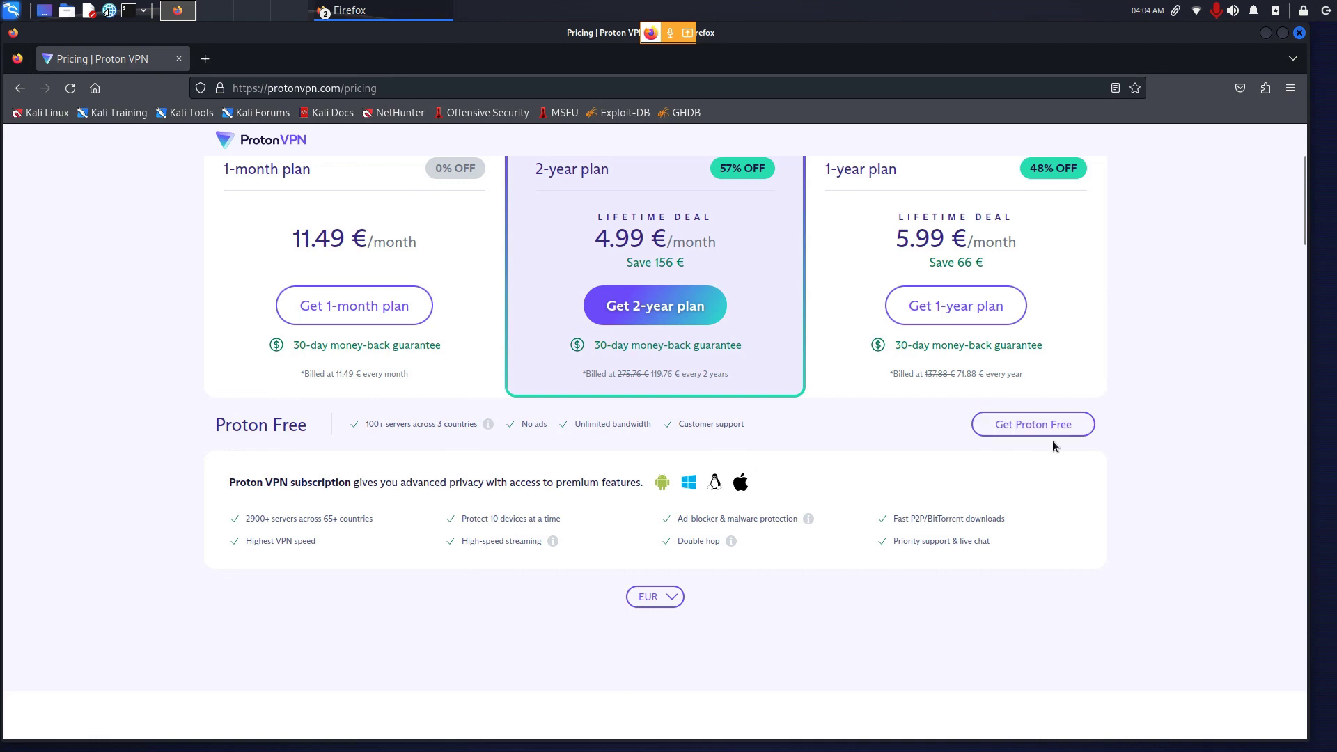
left_click(1037, 424)
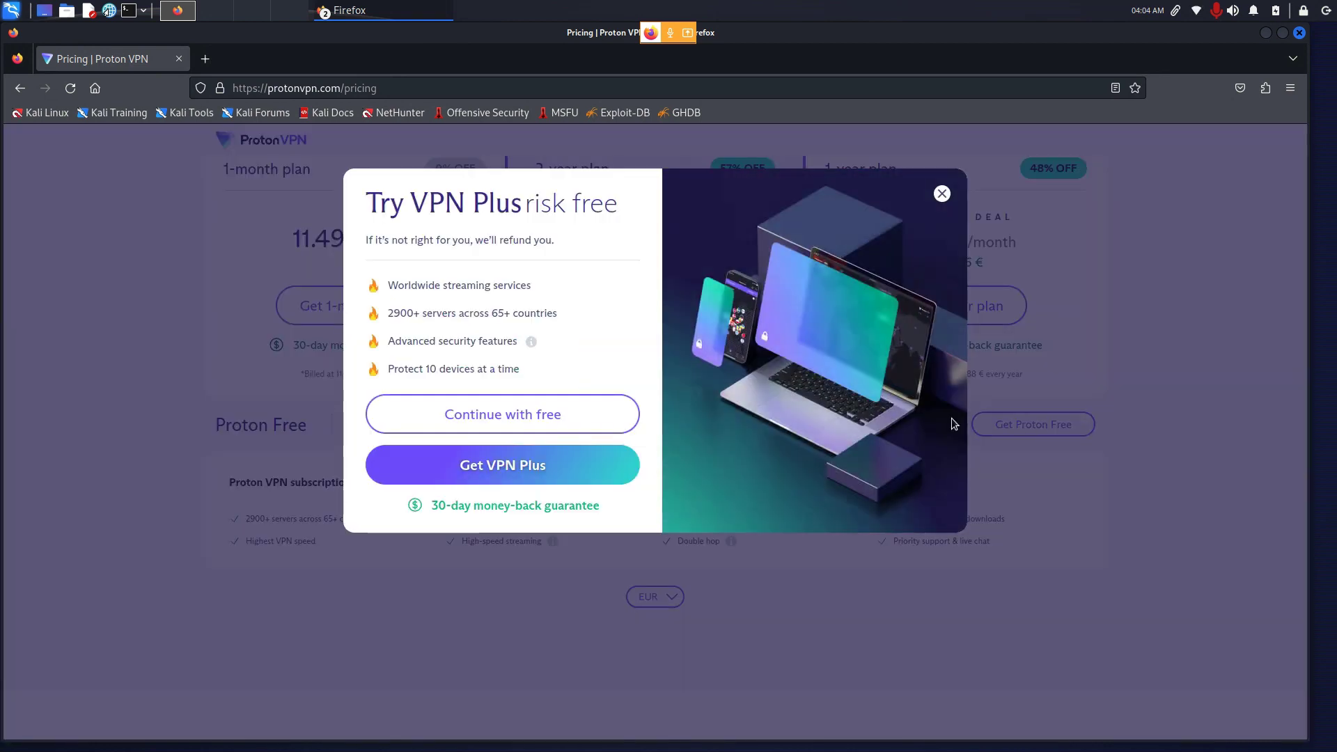
left_click(494, 418)
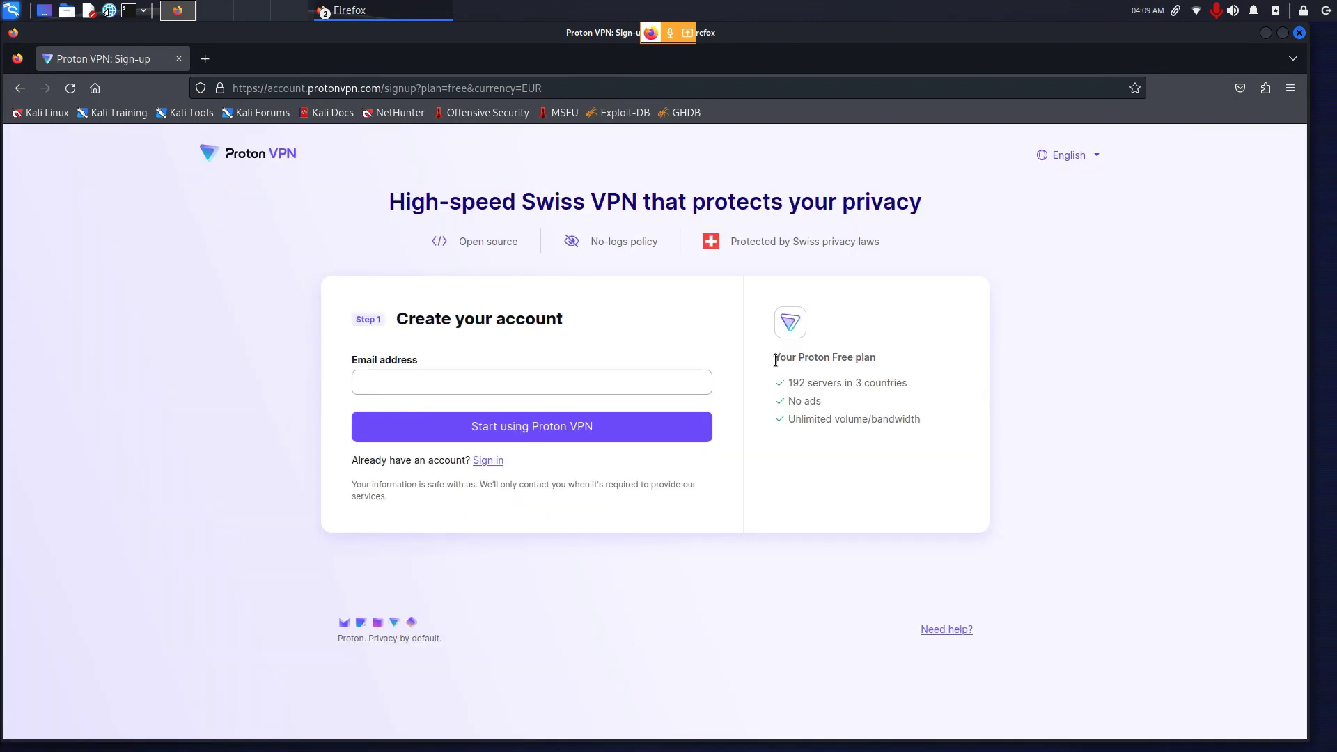
Step: Highlight the Your Proton Free plan heading, server count and No ads lines
left_click_drag(774, 359, 883, 357)
left_click_drag(793, 387, 895, 384)
left_click_drag(792, 402, 926, 418)
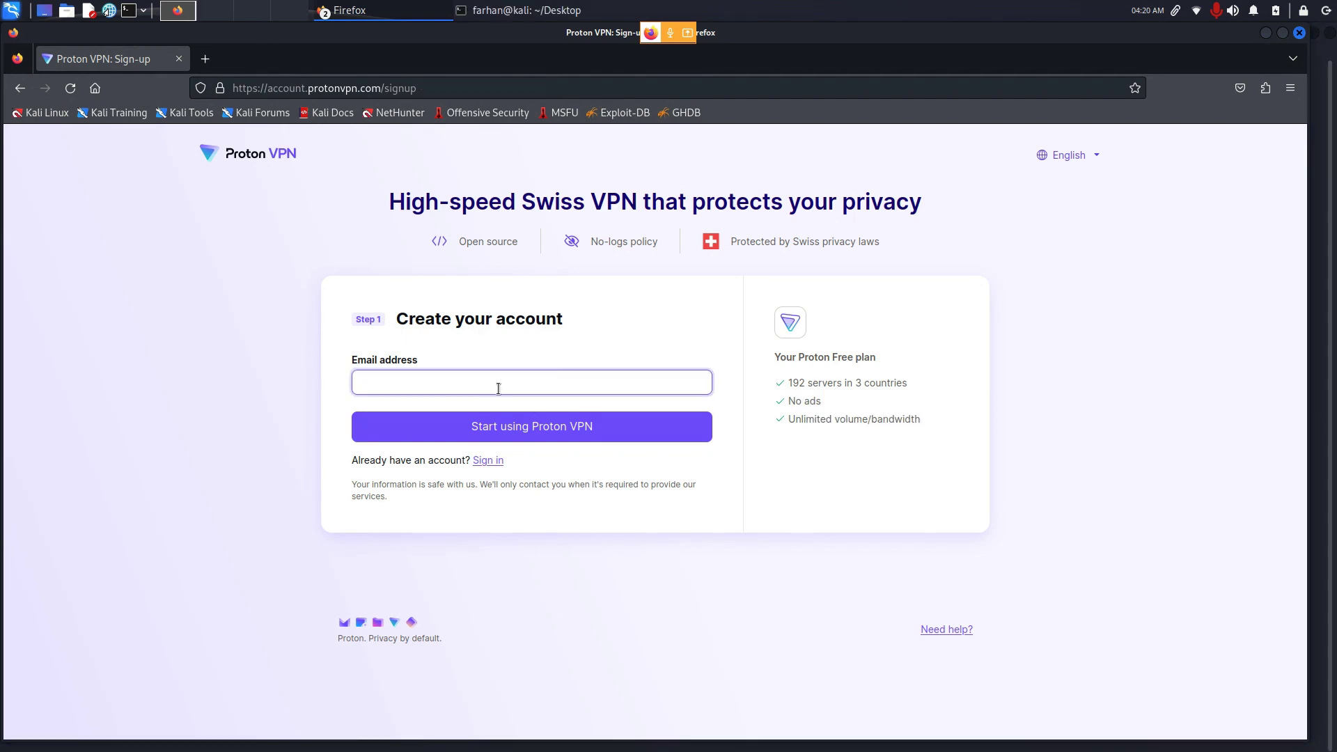
Step: Enter and confirm the account e-mail address, then submit to create the account
key("Tab")
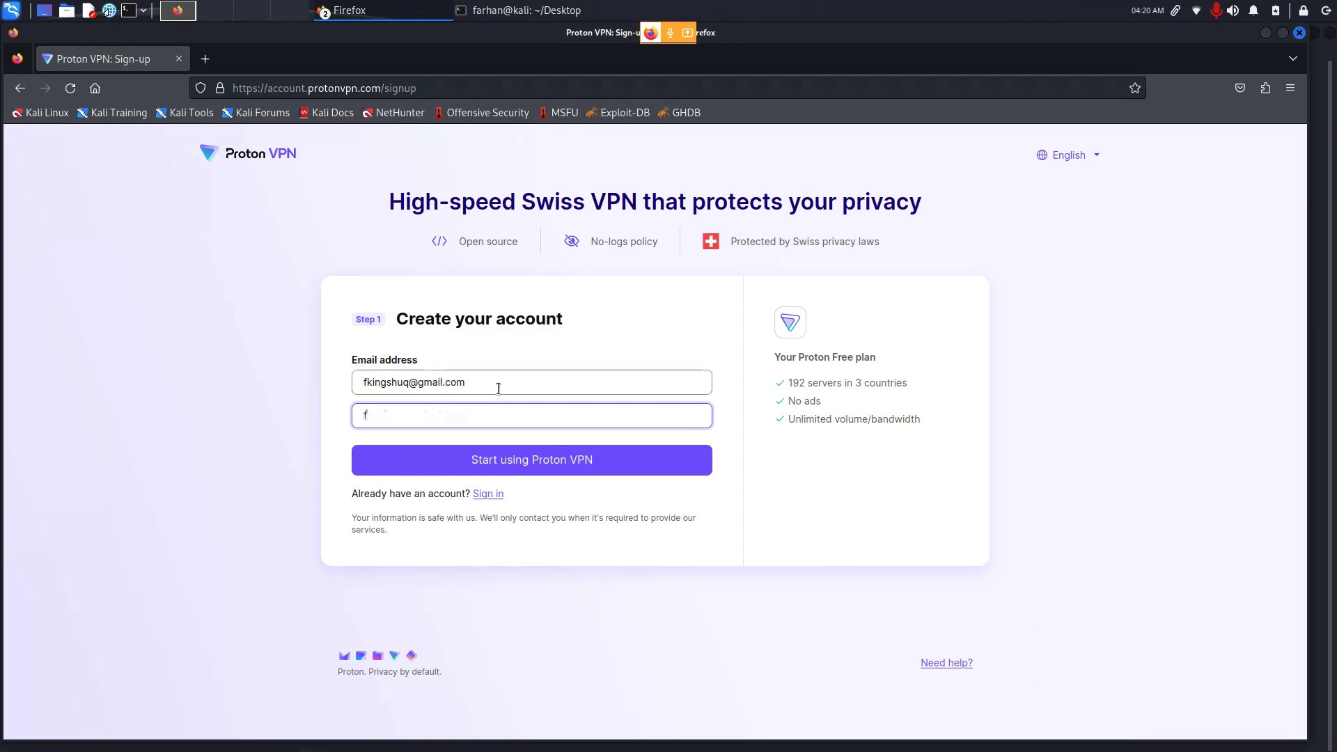
key("Return")
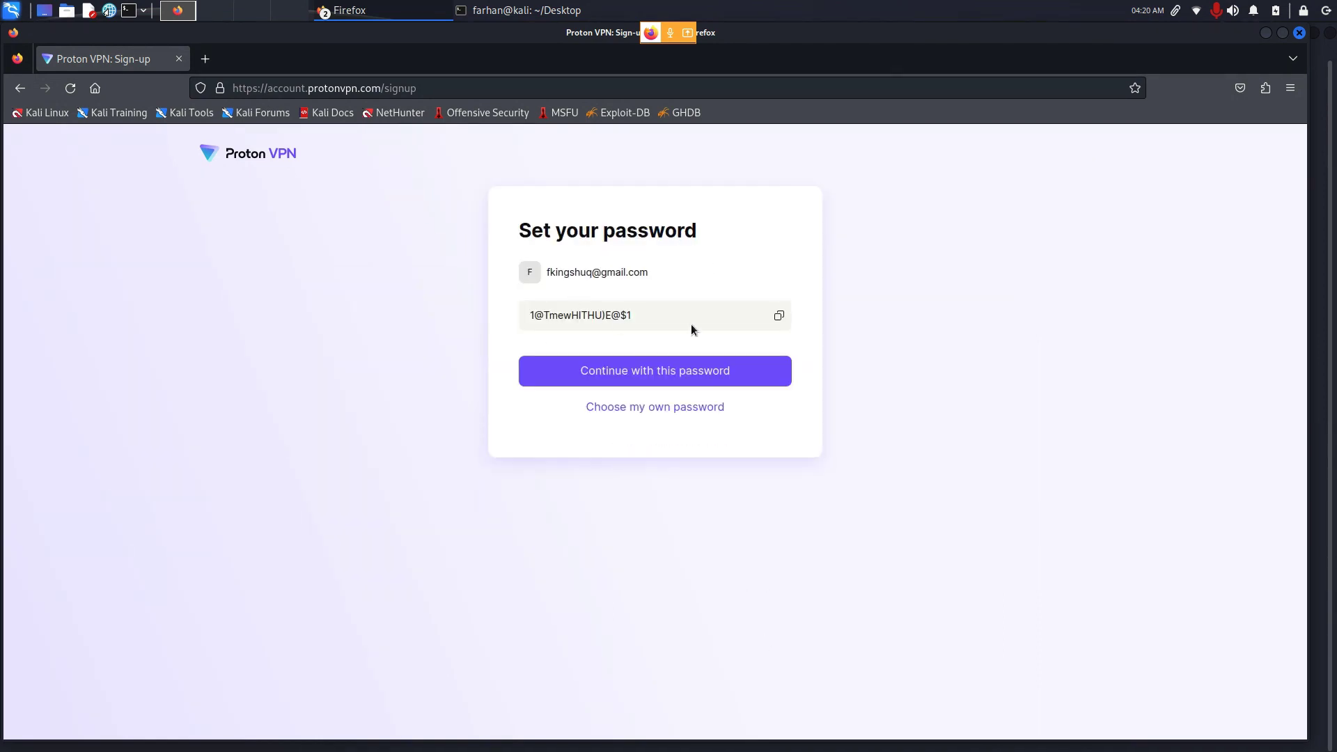
Step: Copy and accept the generated password, dismiss the download prompt, and highlight the VPN clients heading
left_click(779, 318)
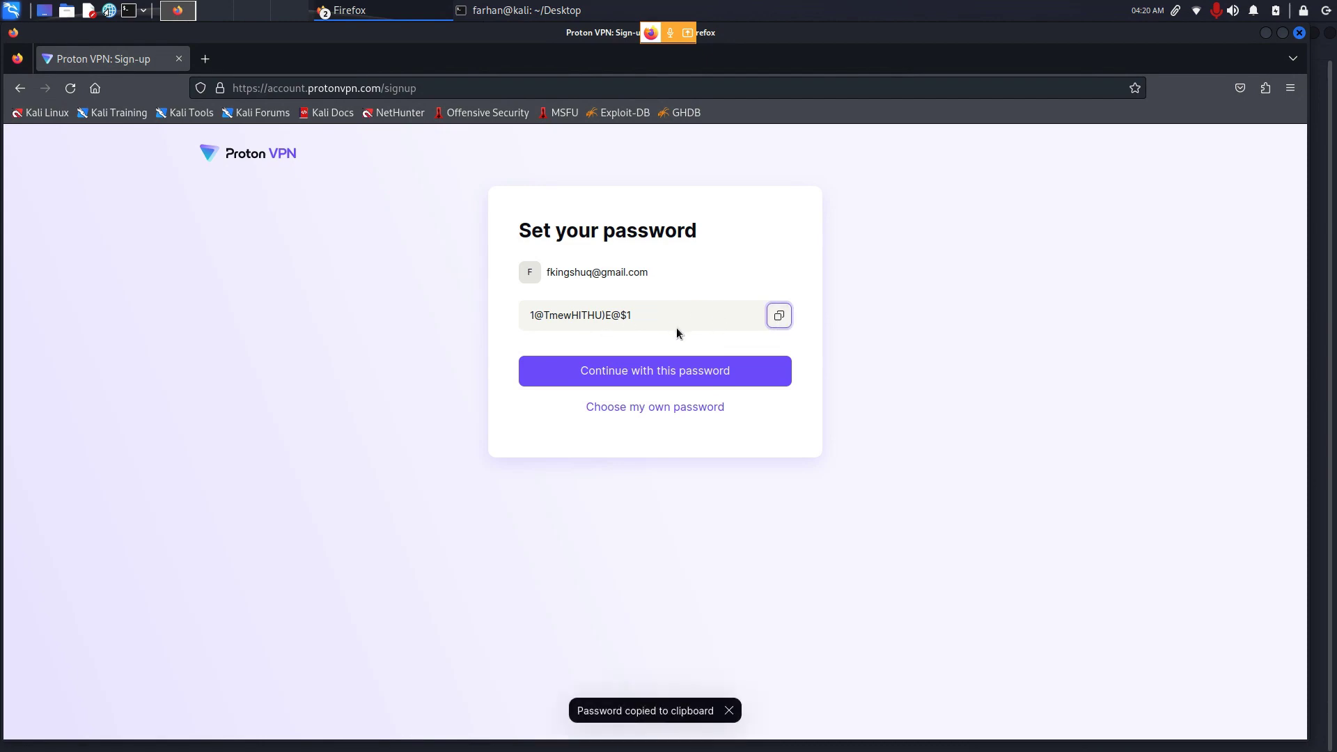
left_click(659, 370)
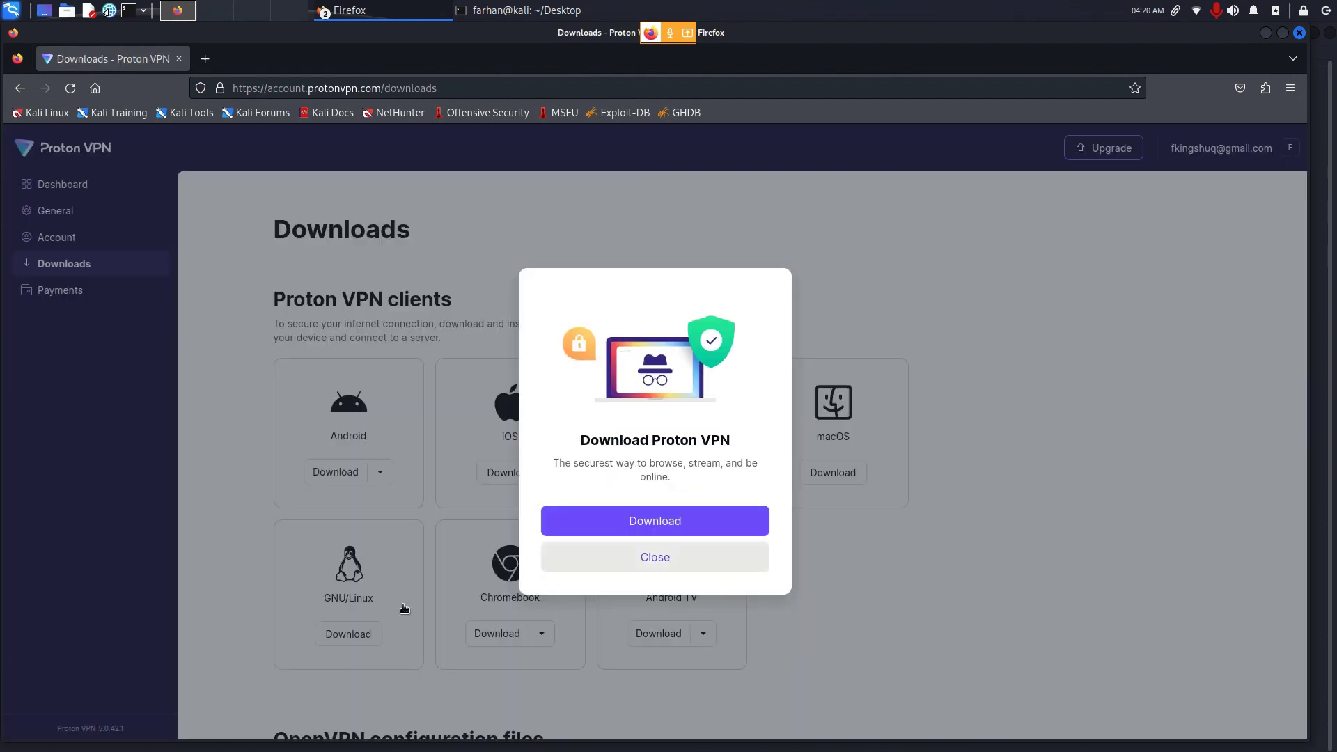
left_click(654, 557)
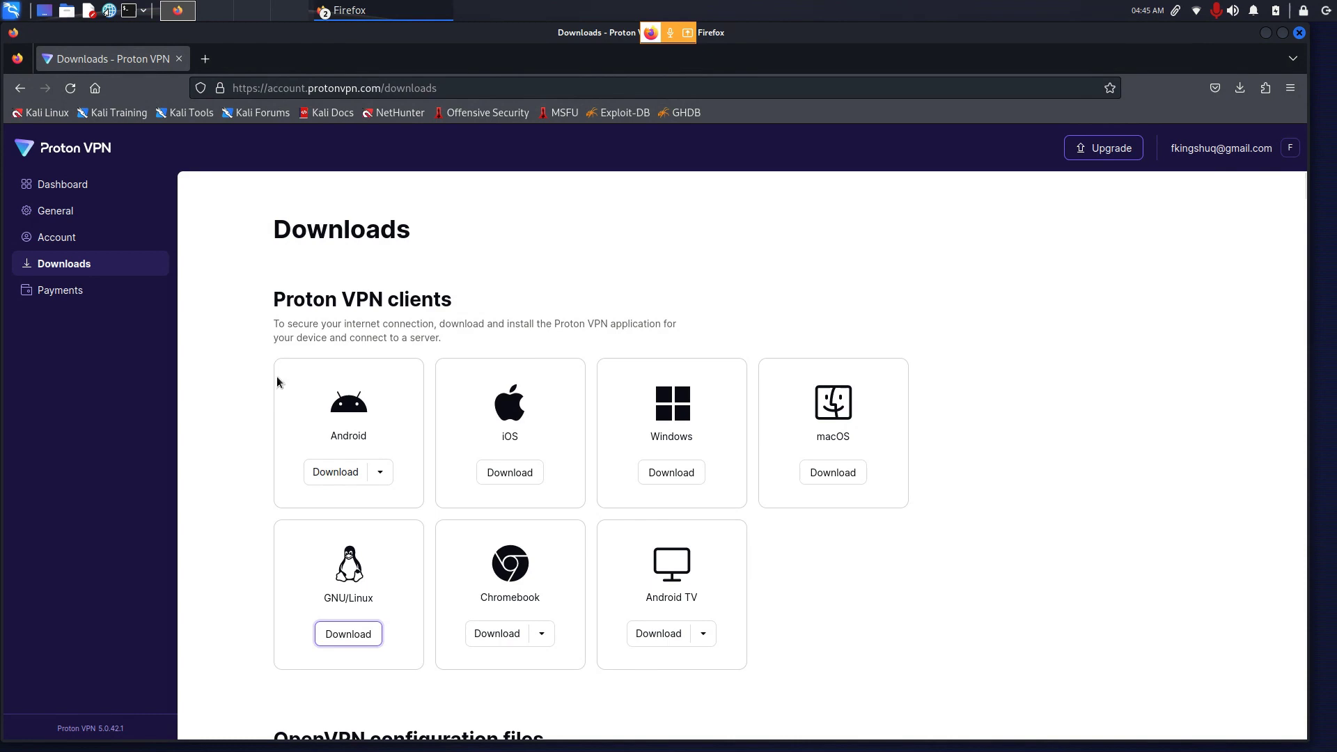
left_click_drag(338, 299, 467, 289)
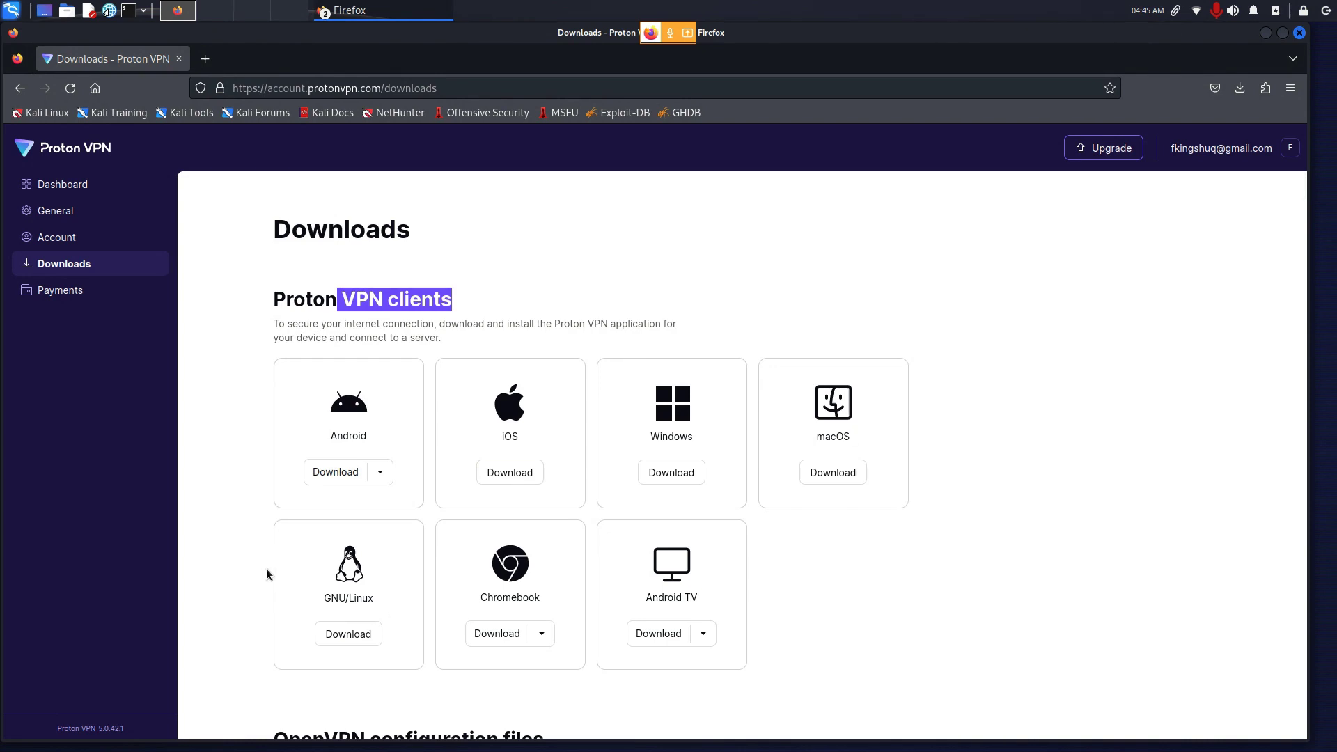
Step: In a new tab, search Google for 'protonvpn kali linux'
left_click(205, 59)
type("go")
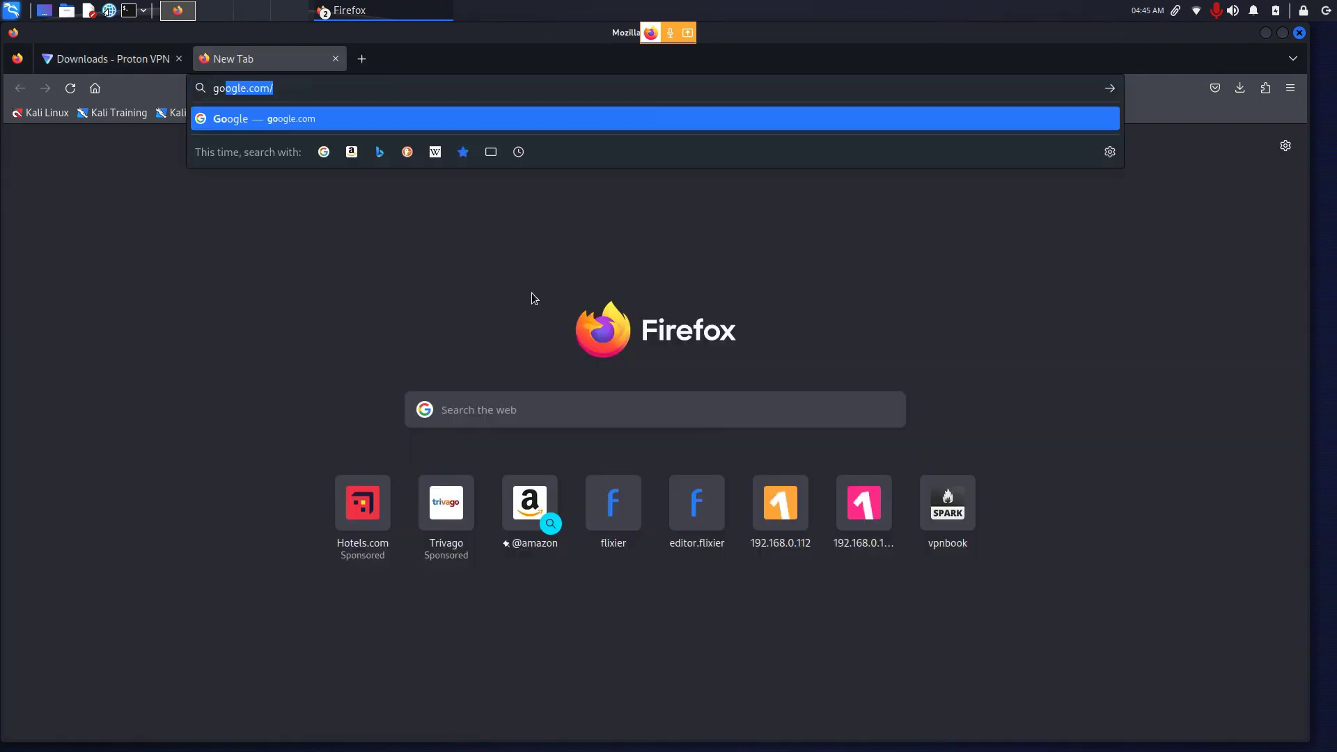
key("Return")
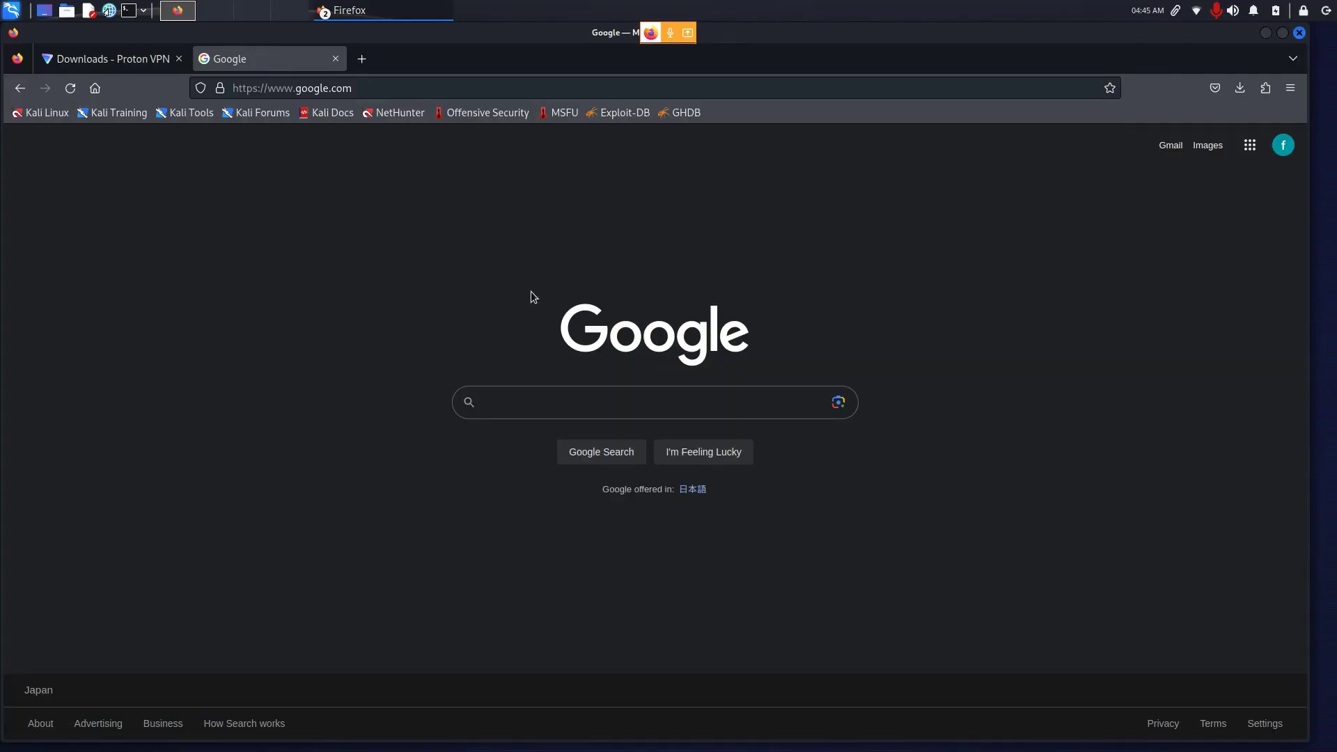
type("protonvpn kali linux")
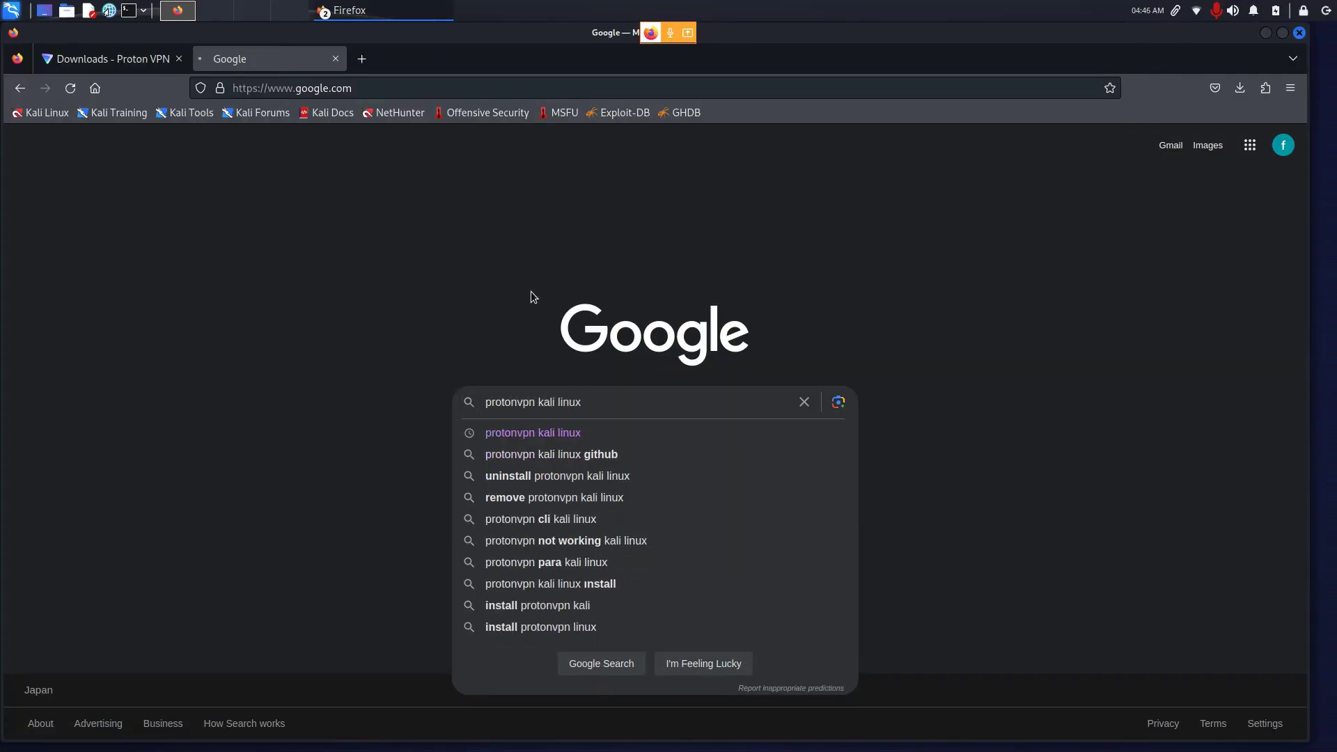
key("Return")
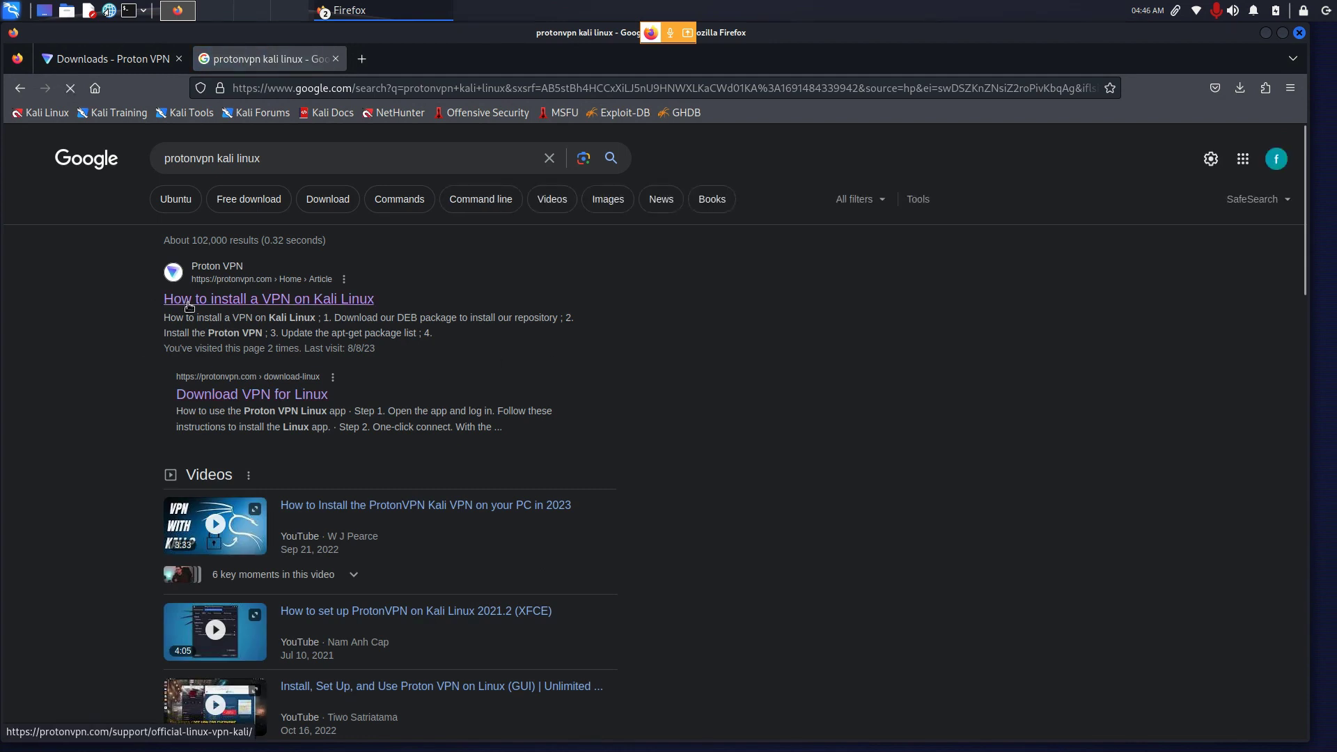
Step: Open Proton VPN's Kali Linux install guide and download the protonvpn-stable-release_1.0.3_all.deb package
left_click(315, 302)
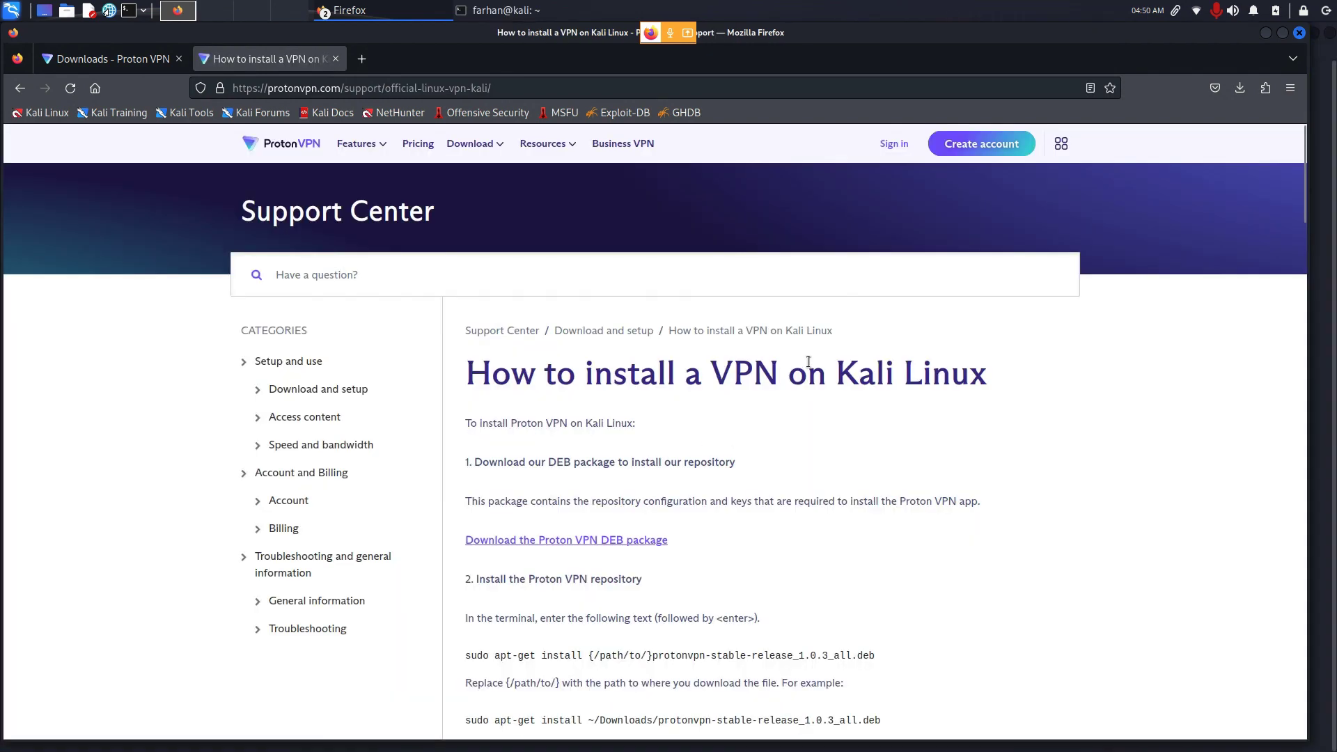
scroll(808, 367, "down", 4)
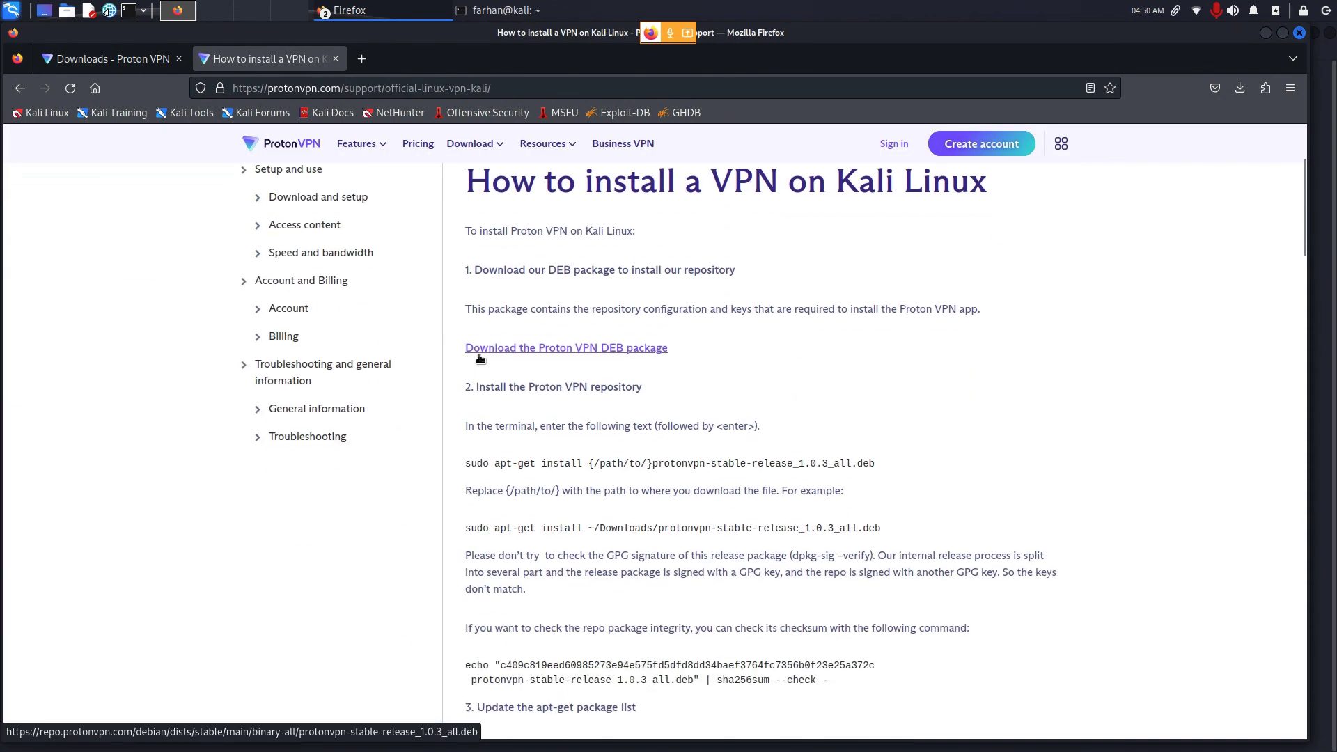
left_click(624, 348)
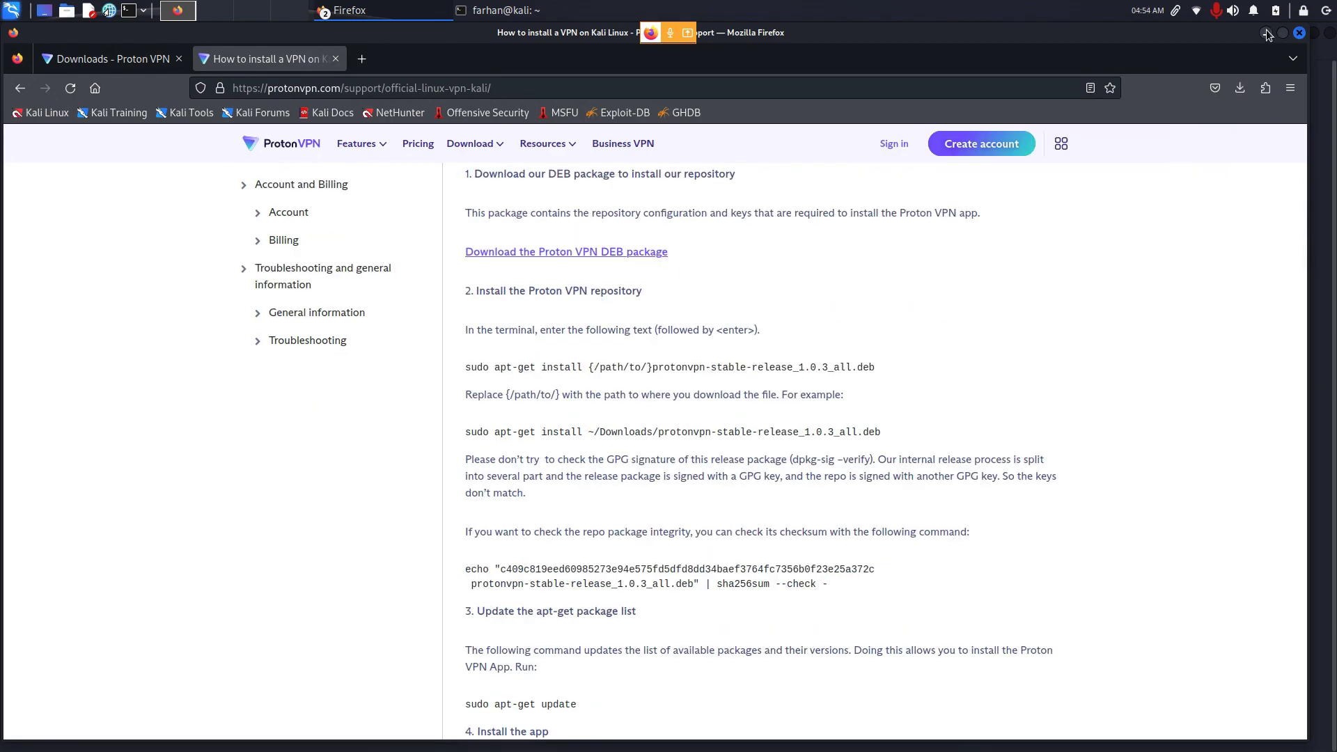
Step: In the terminal, cd into ~/Downloads, list it, and select the protonvpn-stable-release_1.0.3_all.deb name
key("alt+Tab")
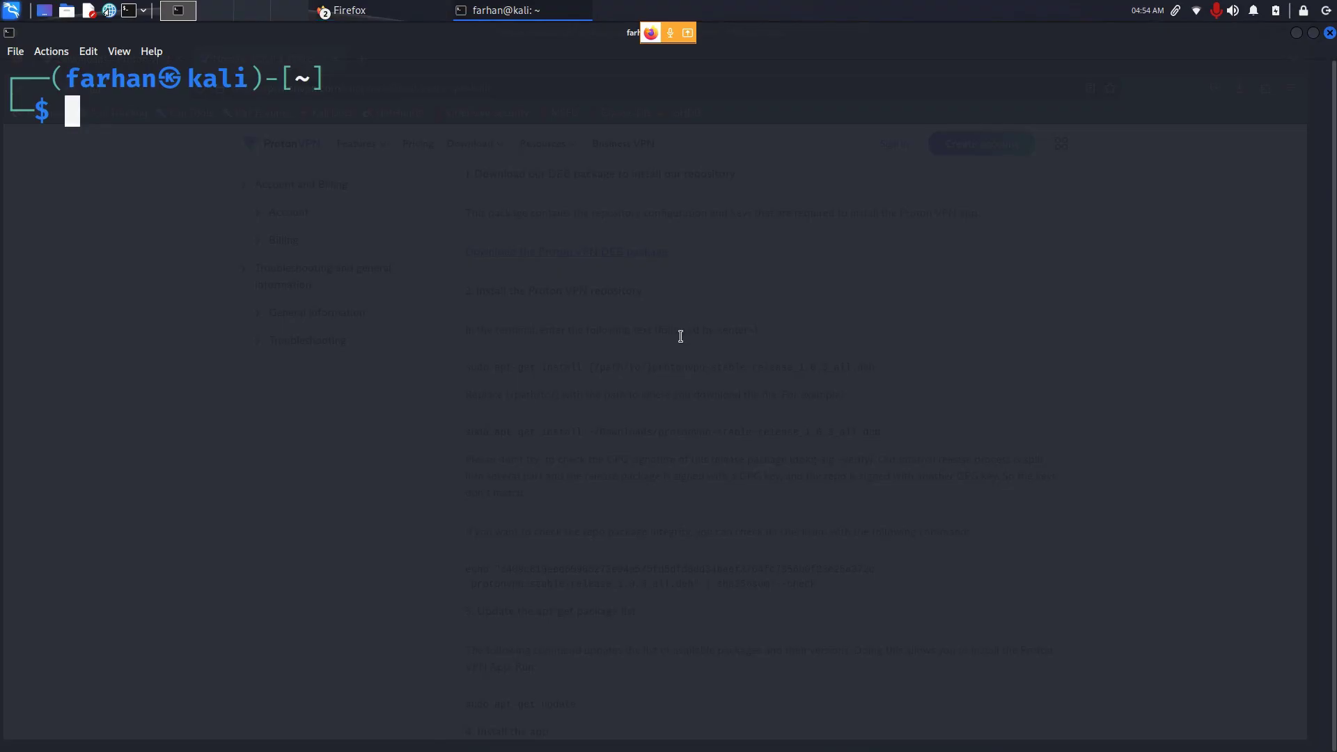
type("cd Dow")
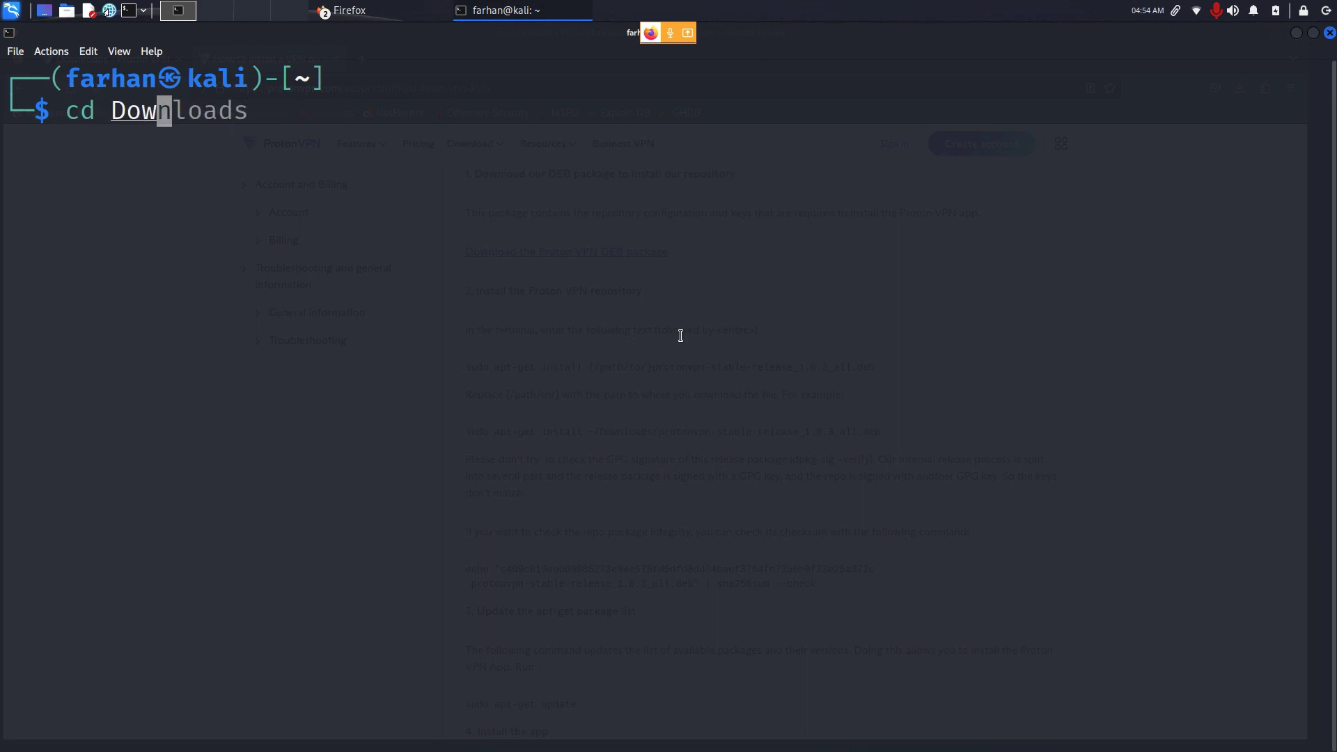
key("Tab")
key("Return")
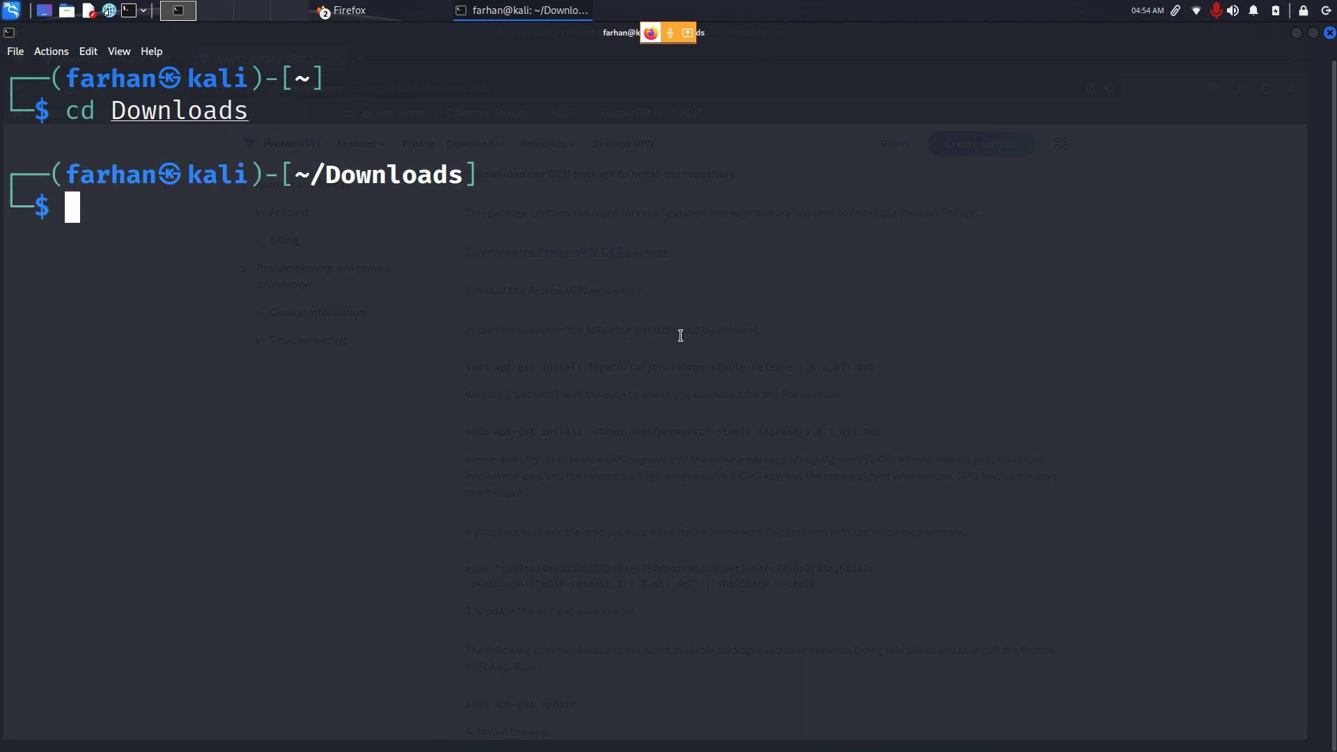
type("ls")
key("Return")
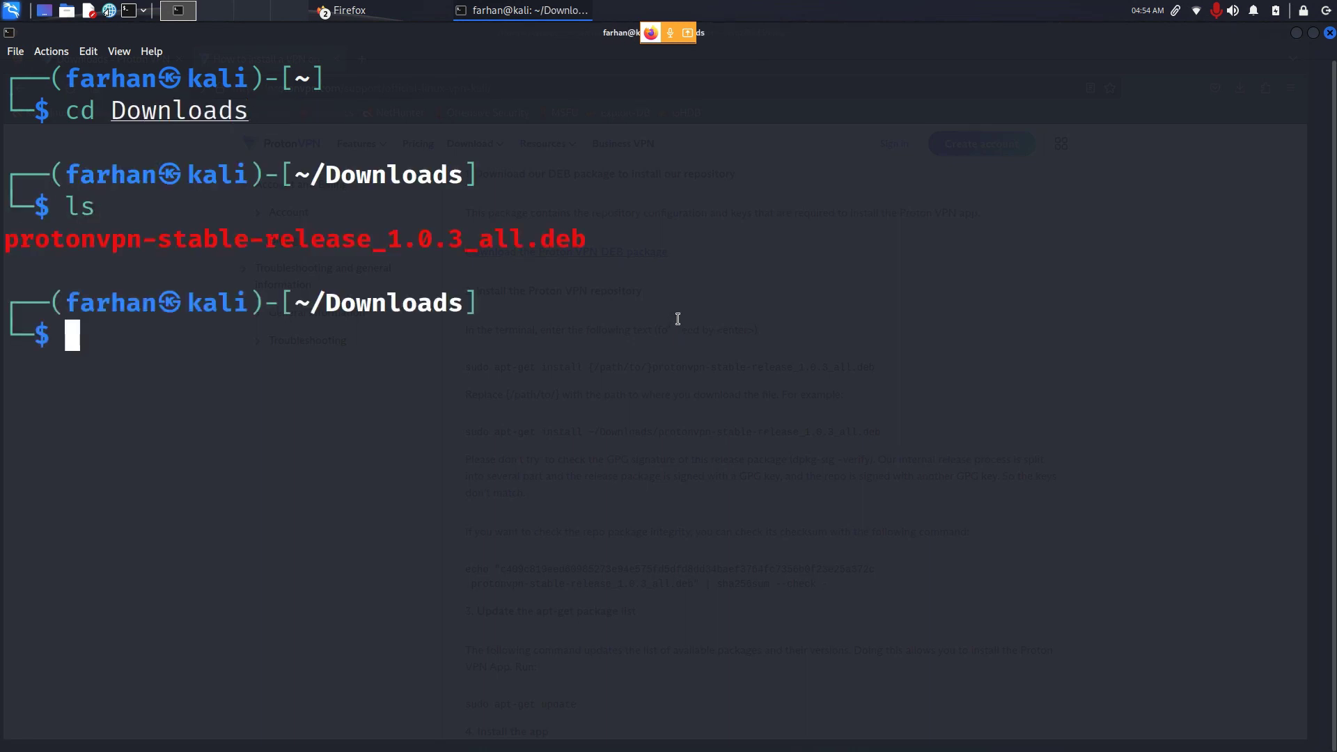
left_click_drag(1, 239, 658, 258)
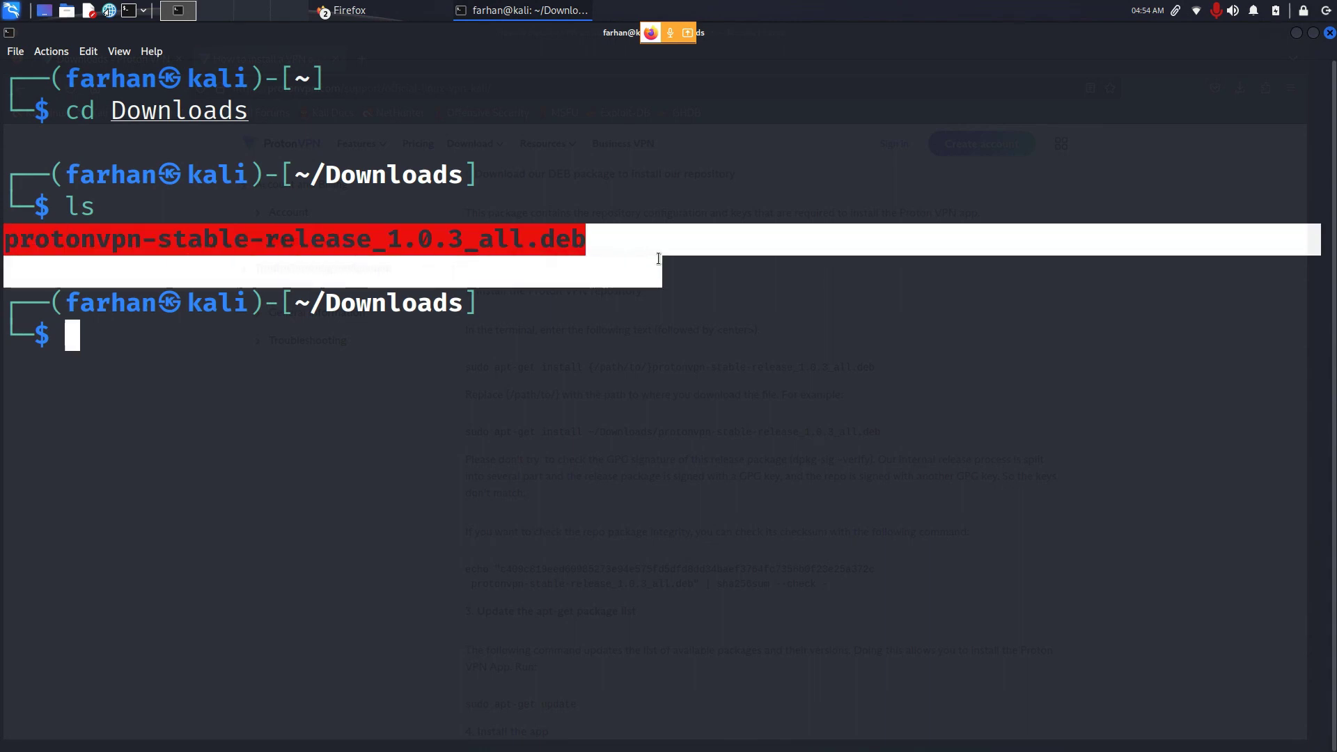
Step: Install protonvpn-stable-release_1.0.3_all.deb with sudo dpkg -i, then run sudo apt update
left_click(358, 355)
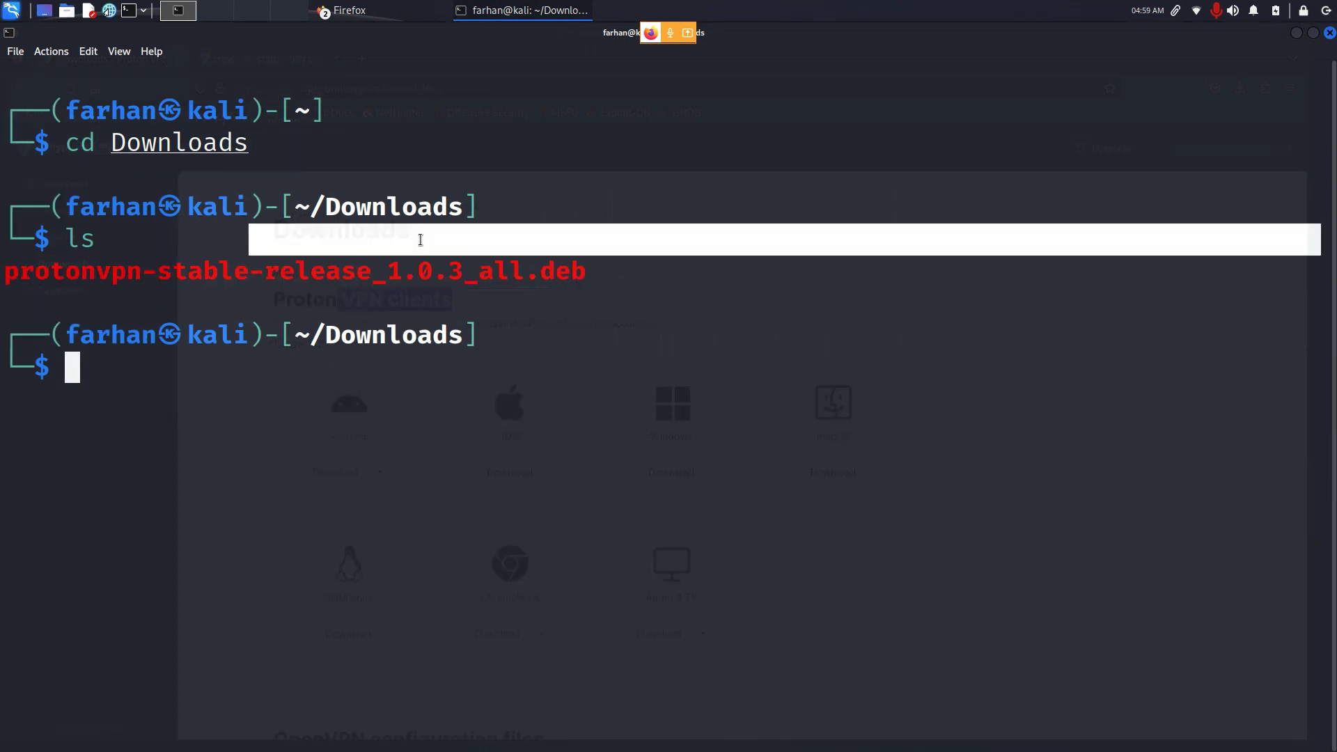
left_click_drag(1, 271, 598, 270)
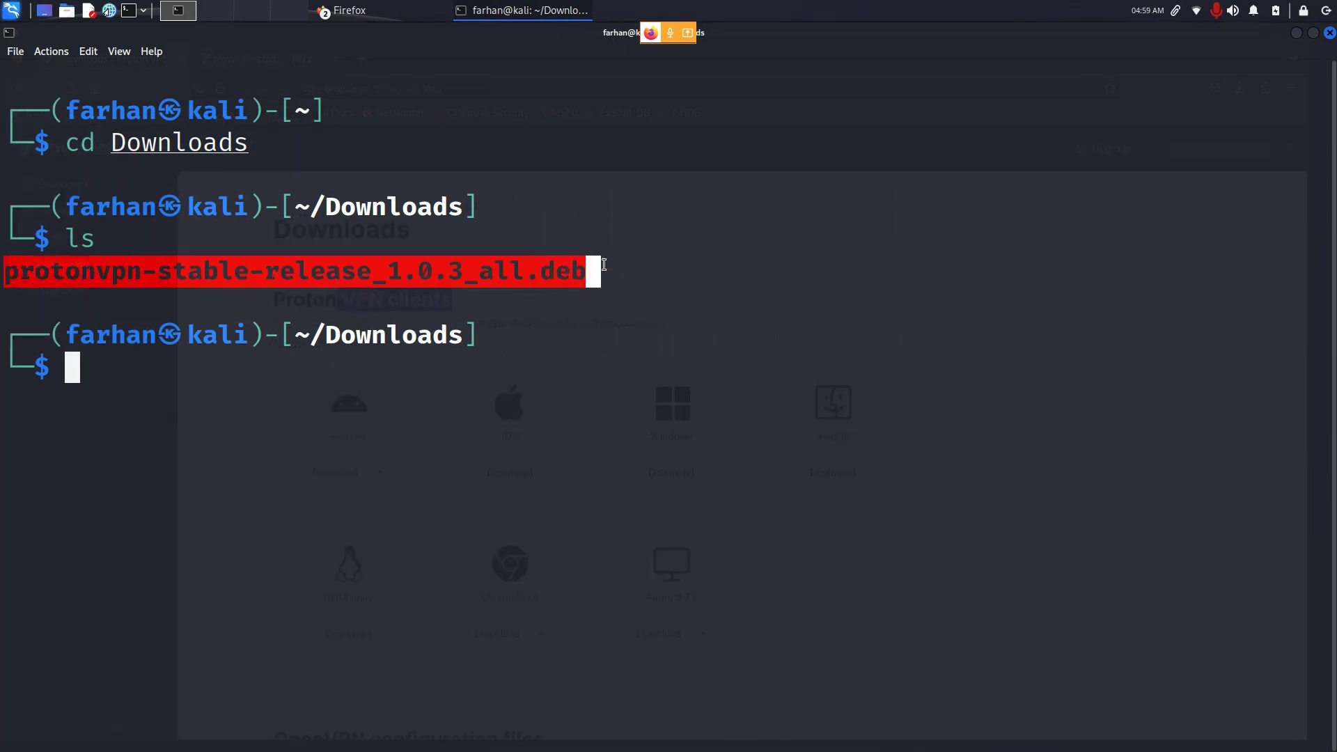
left_click(449, 367)
type("sudo ")
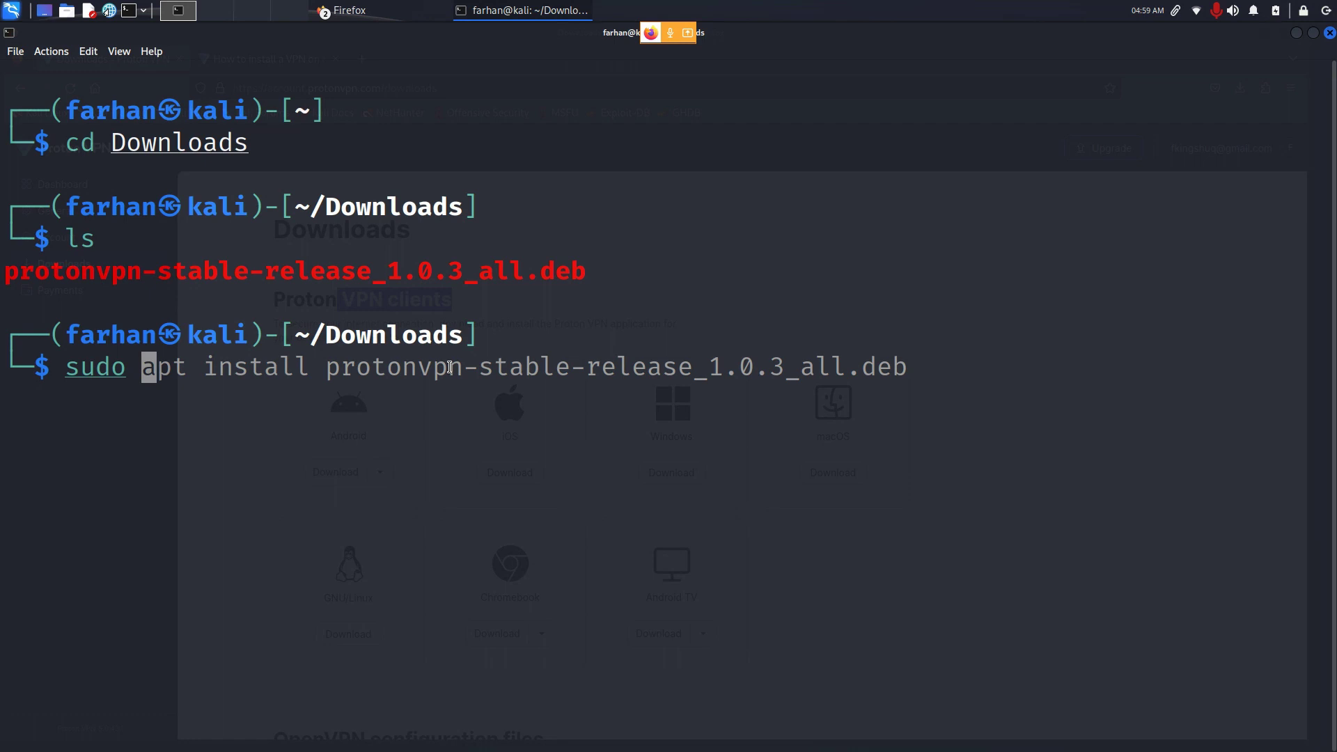
type("dpkg ")
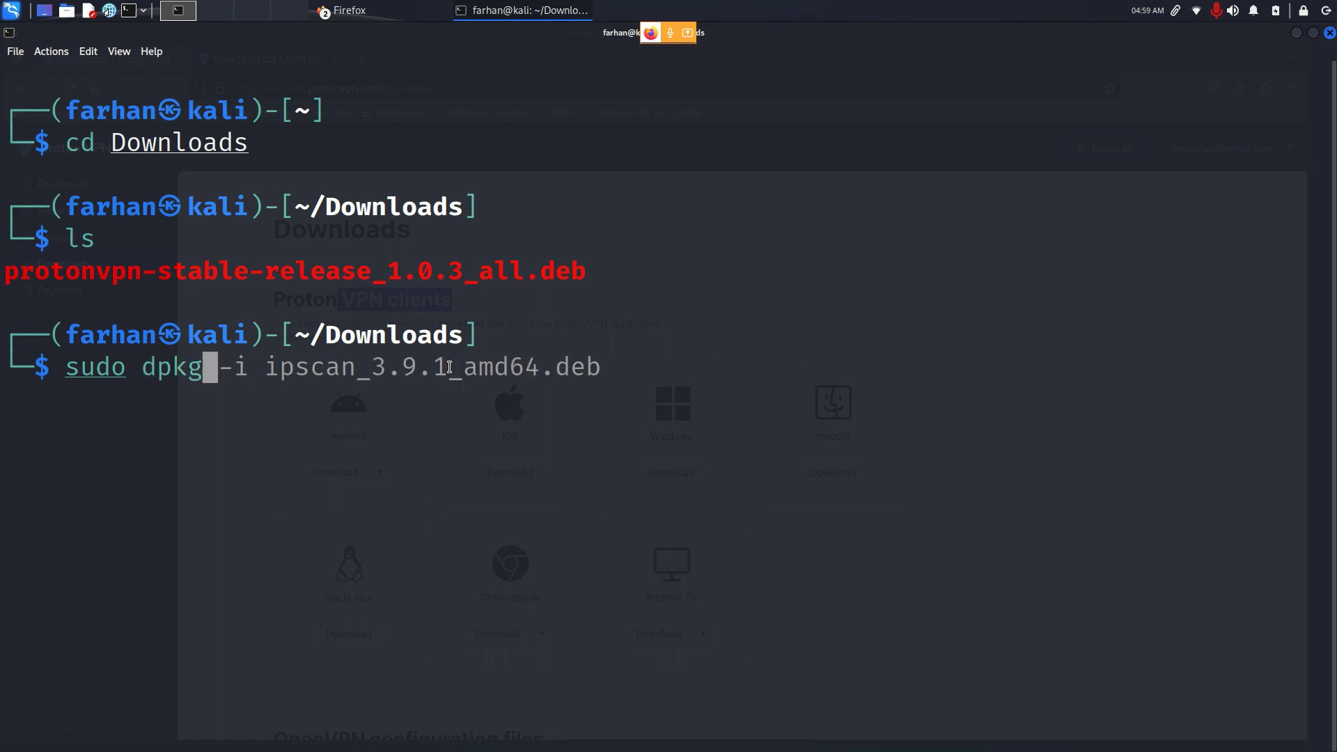
type("-i")
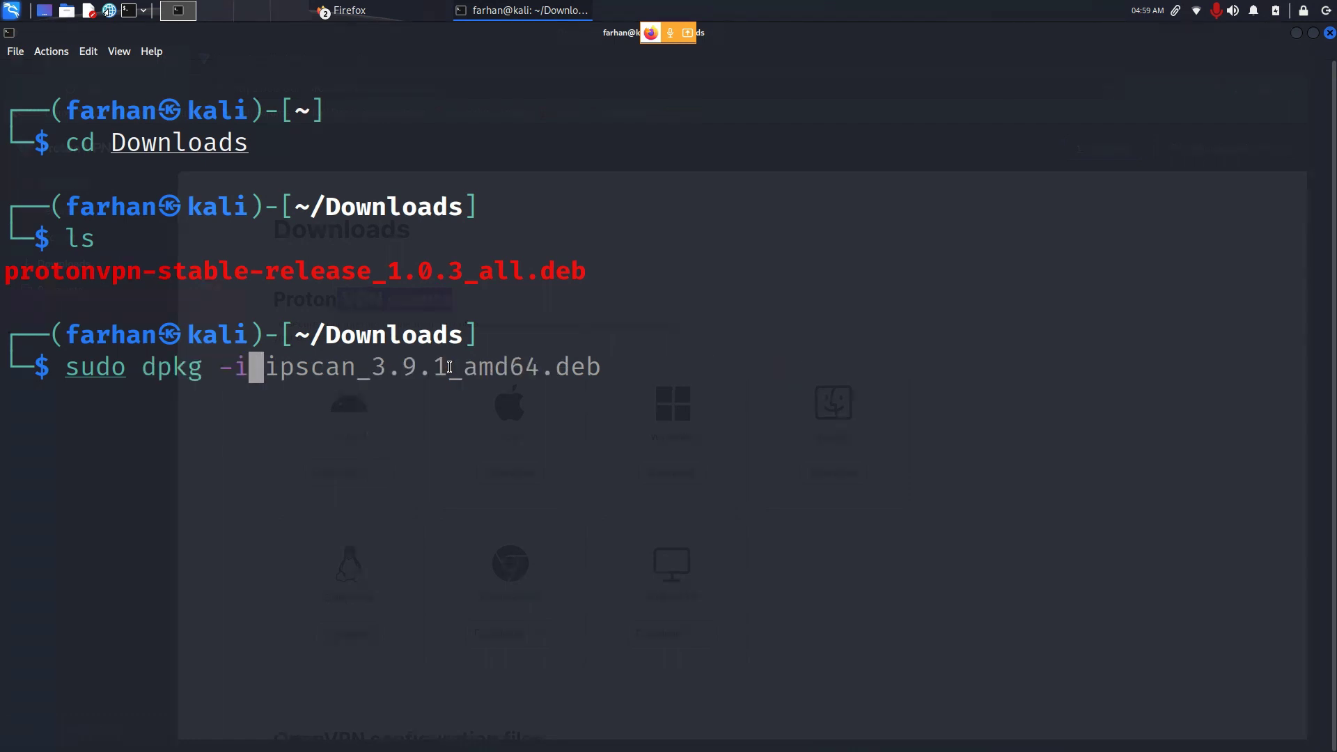
left_click_drag(0, 266, 588, 272)
right_click(588, 271)
left_click(613, 275)
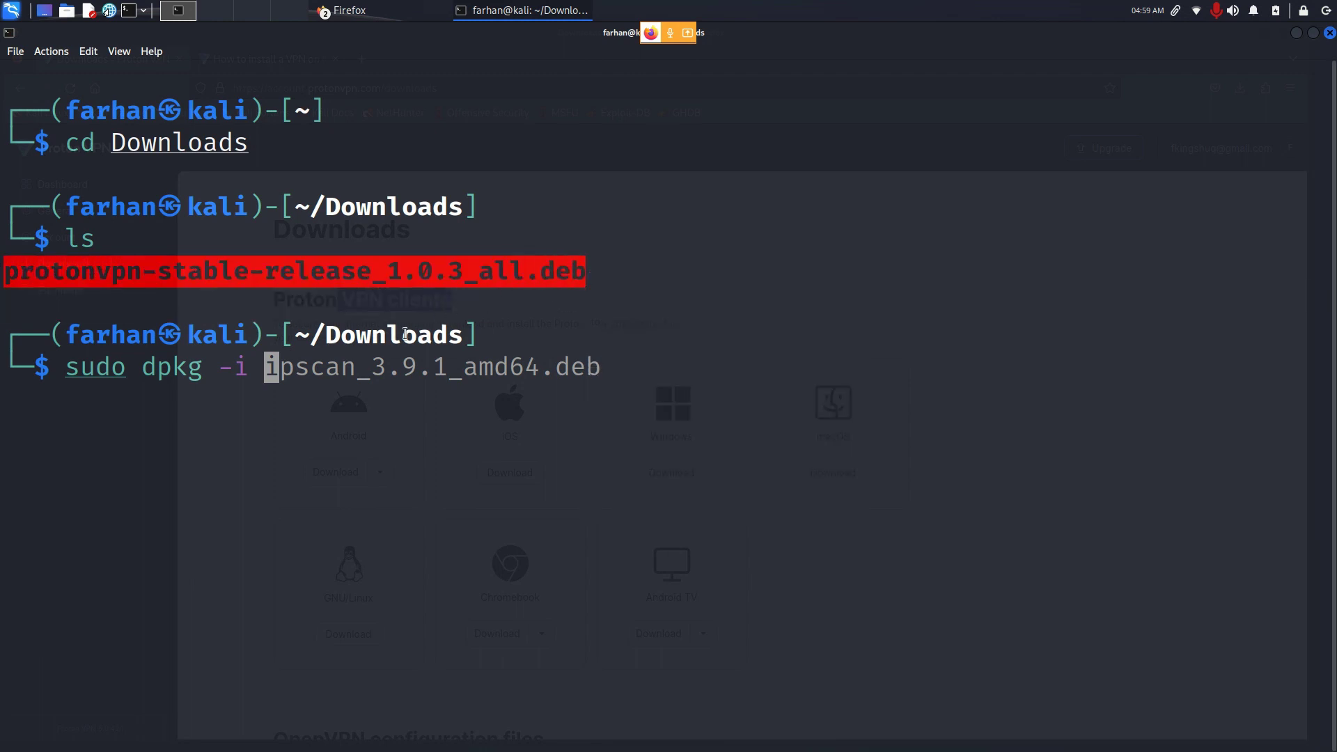
right_click(366, 374)
left_click(404, 404)
key("Return")
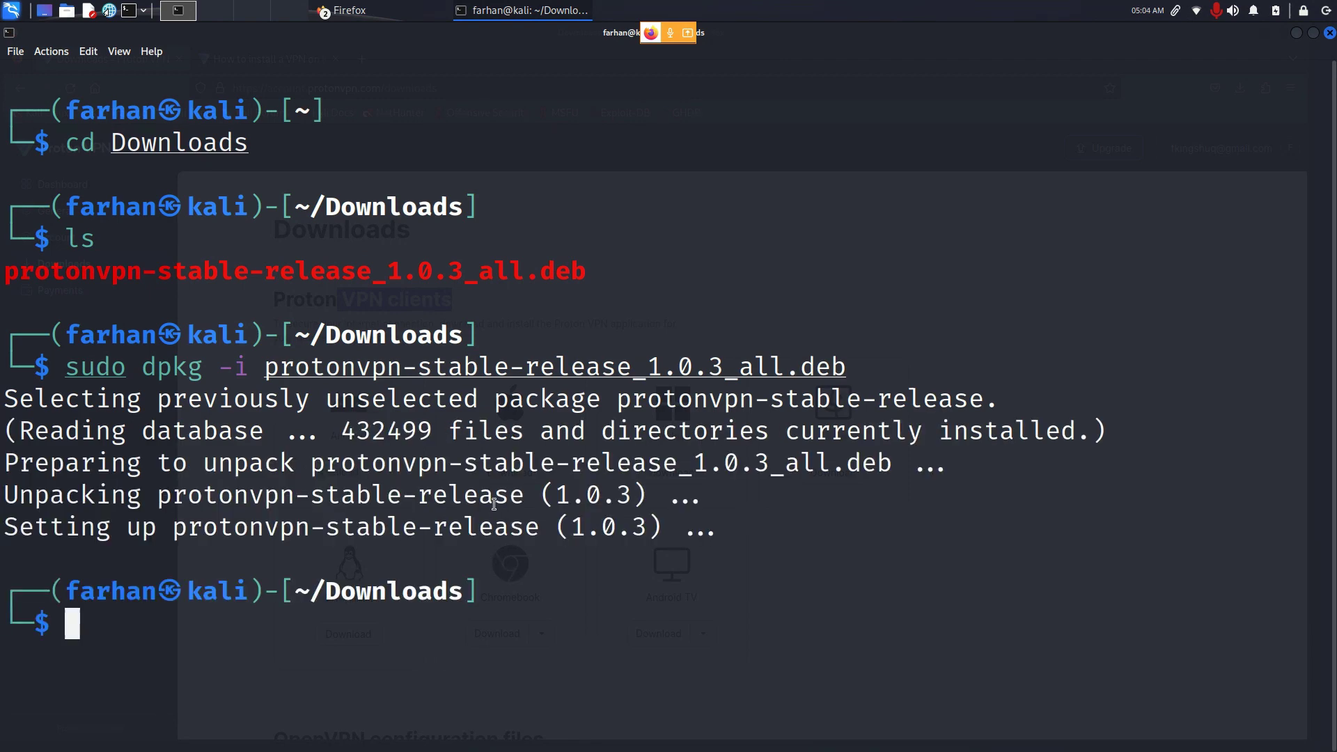
type("sudo apt upd")
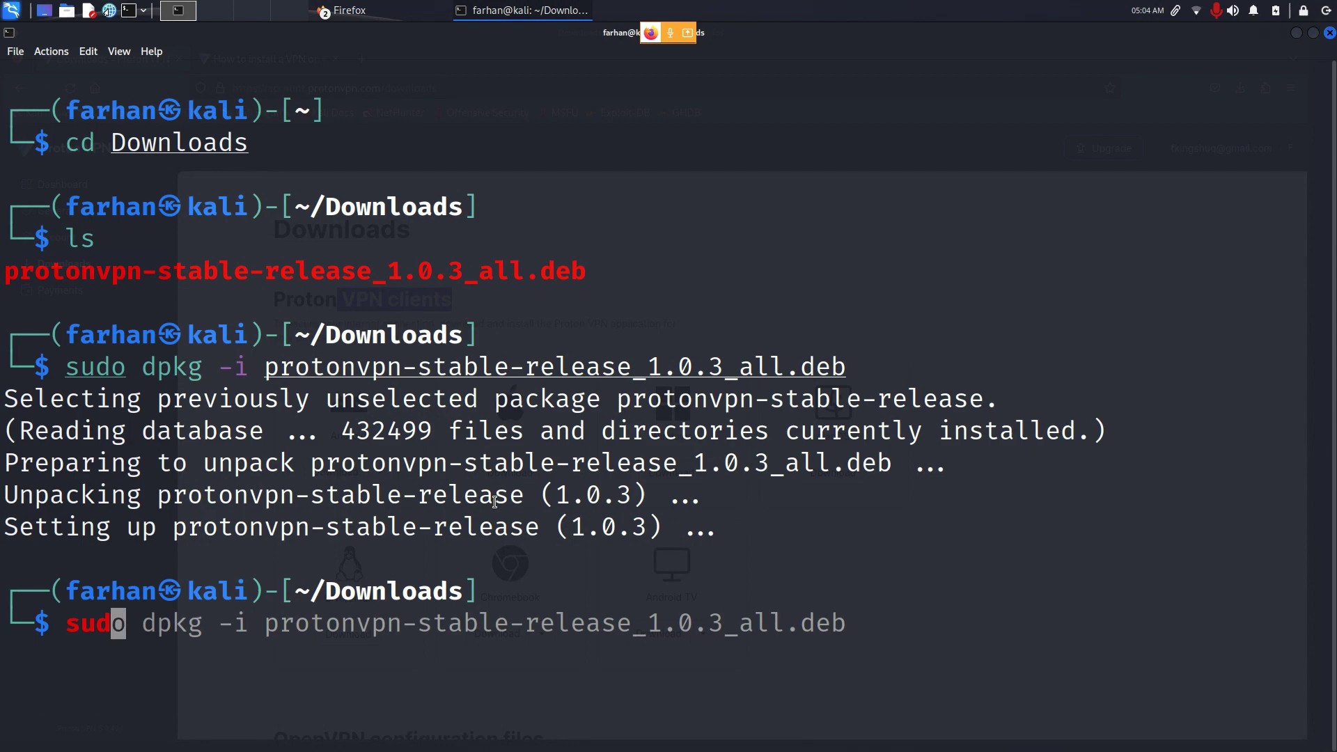
type("ate")
key("Return")
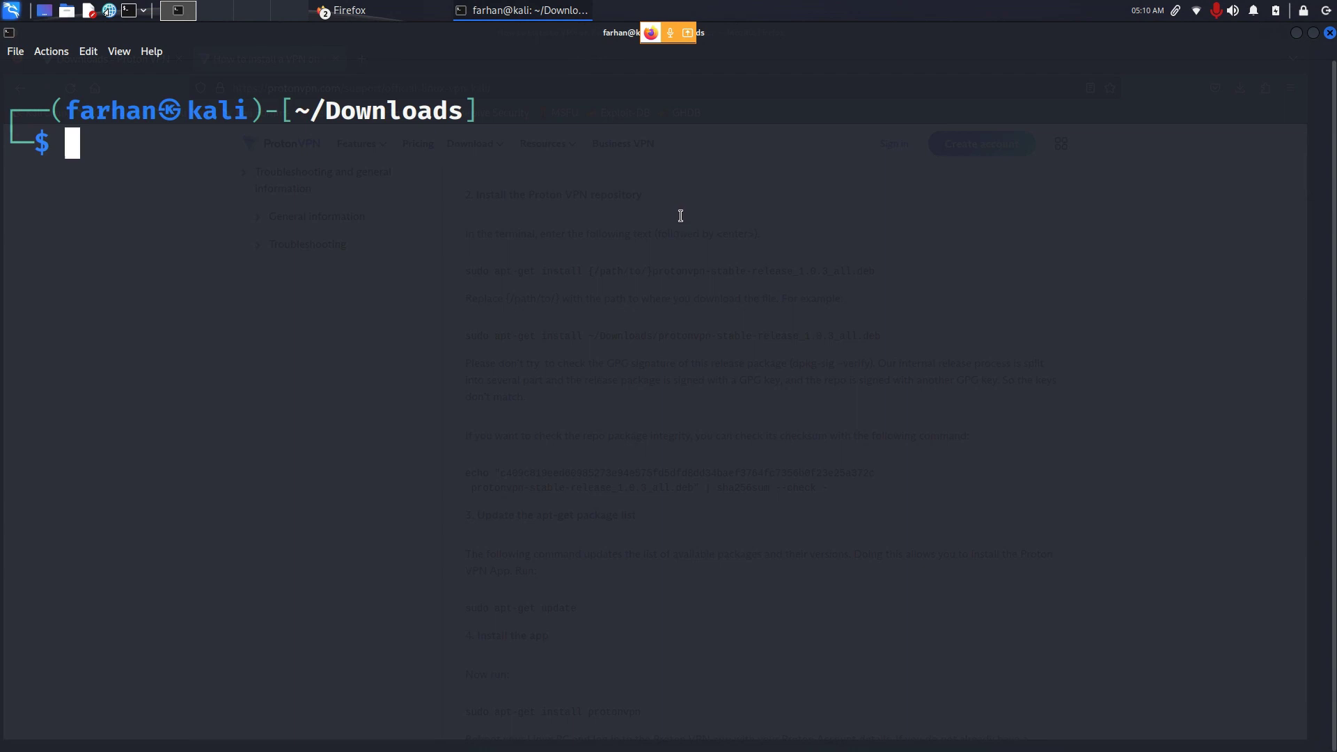
Step: Run sudo apt install protonvpn and answer y to install it with its dependencies
type("sudo apt")
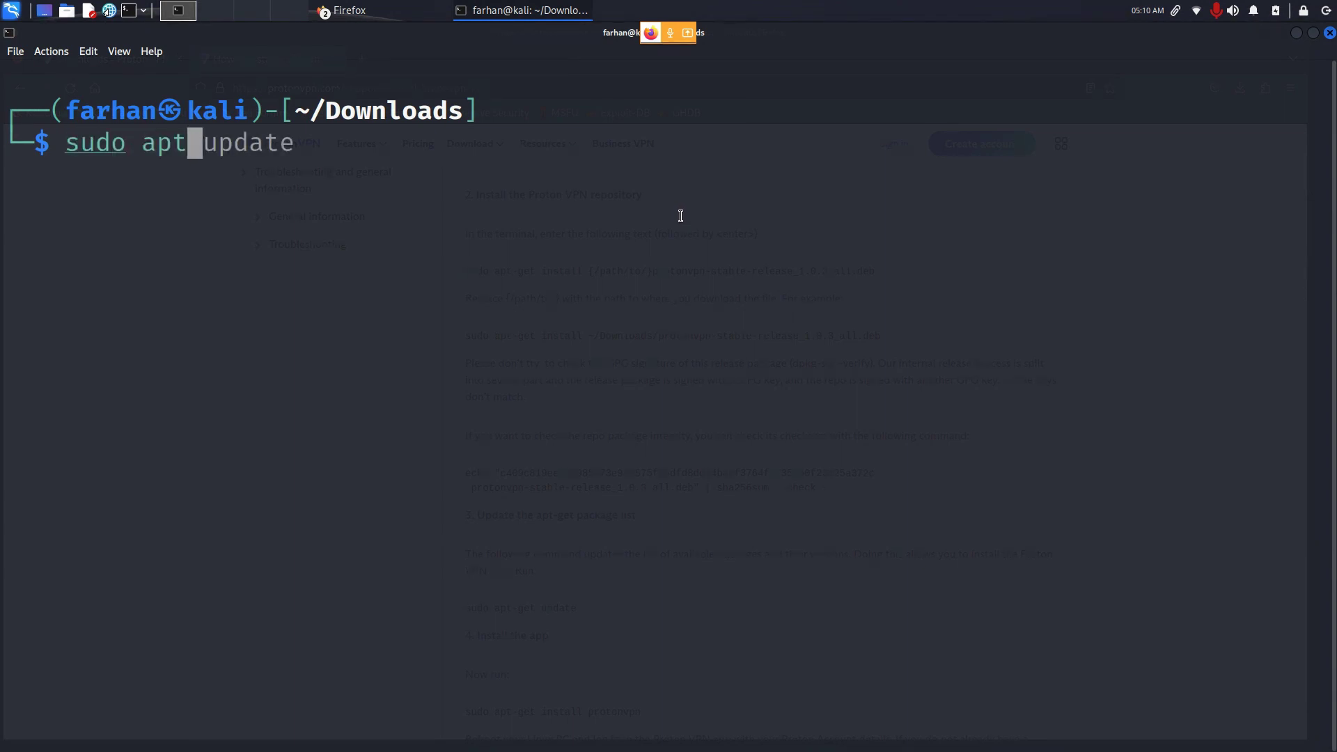
type(" install protonv")
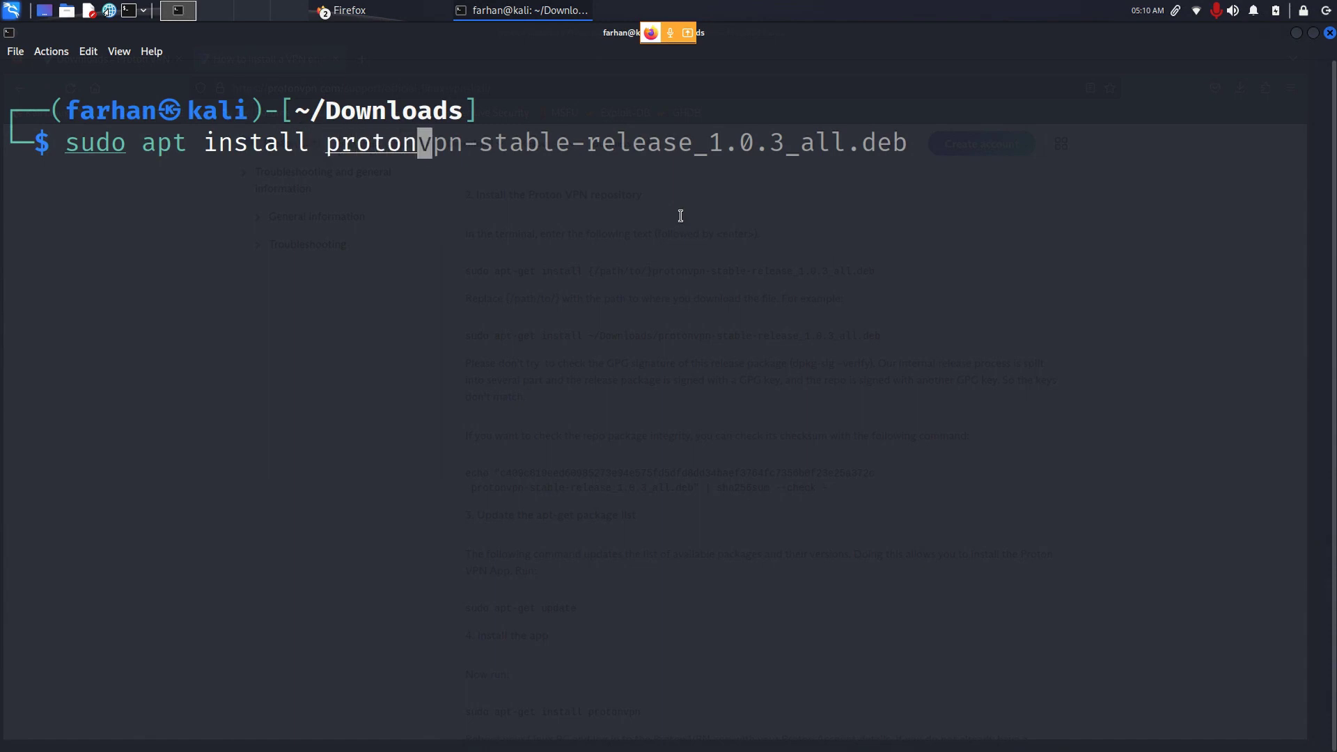
type("pn")
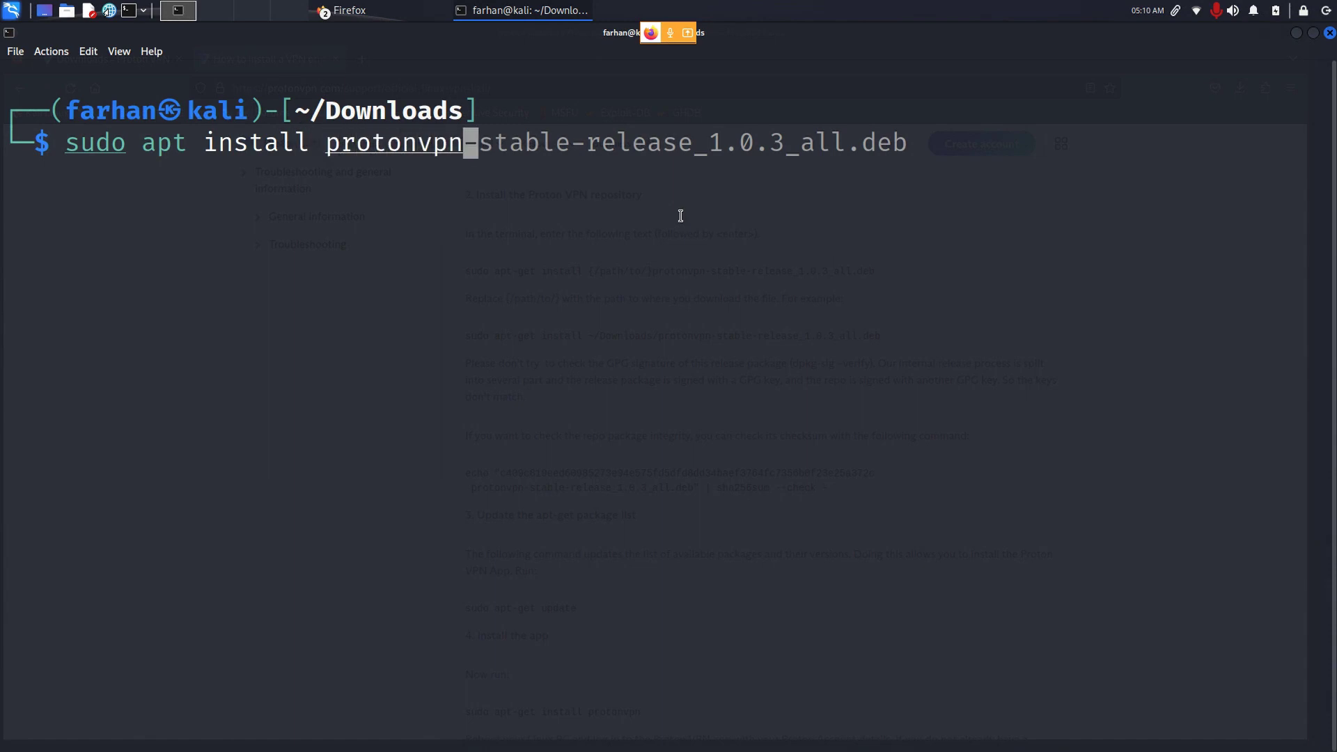
key("Return")
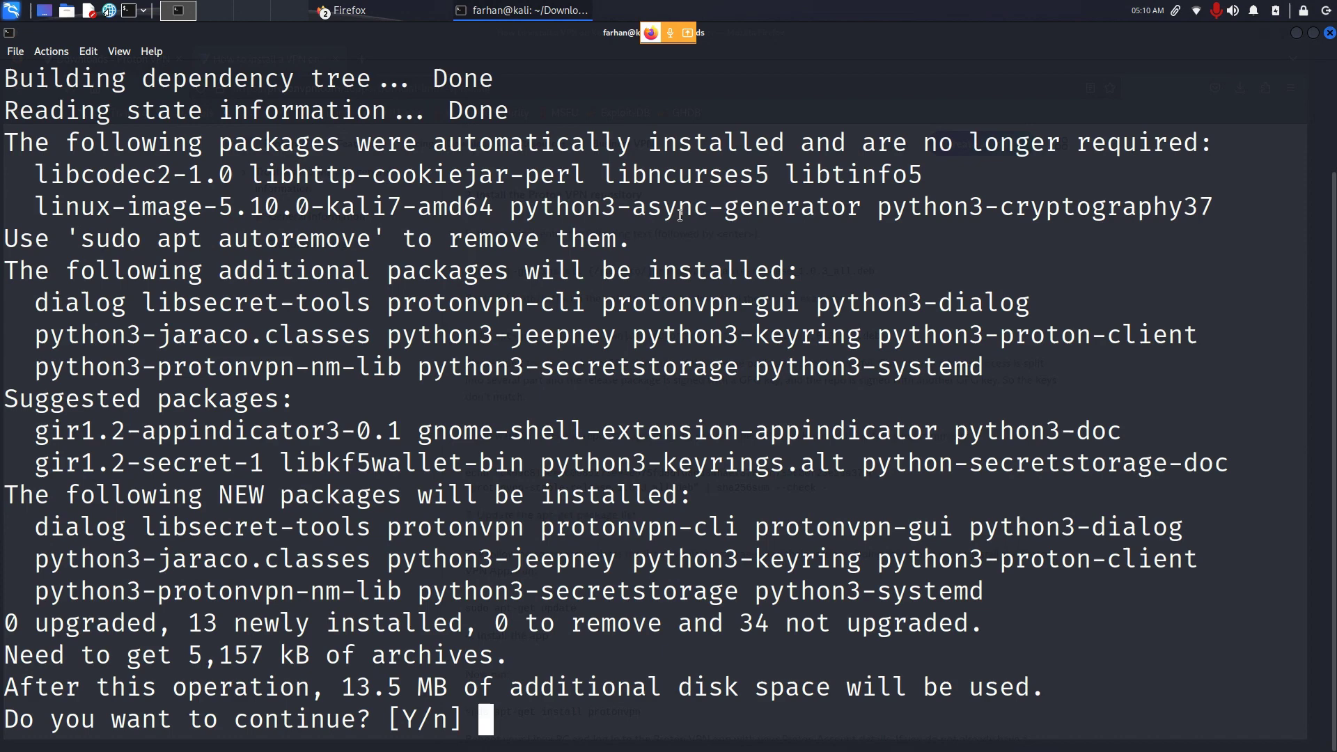
type("y")
key("Return")
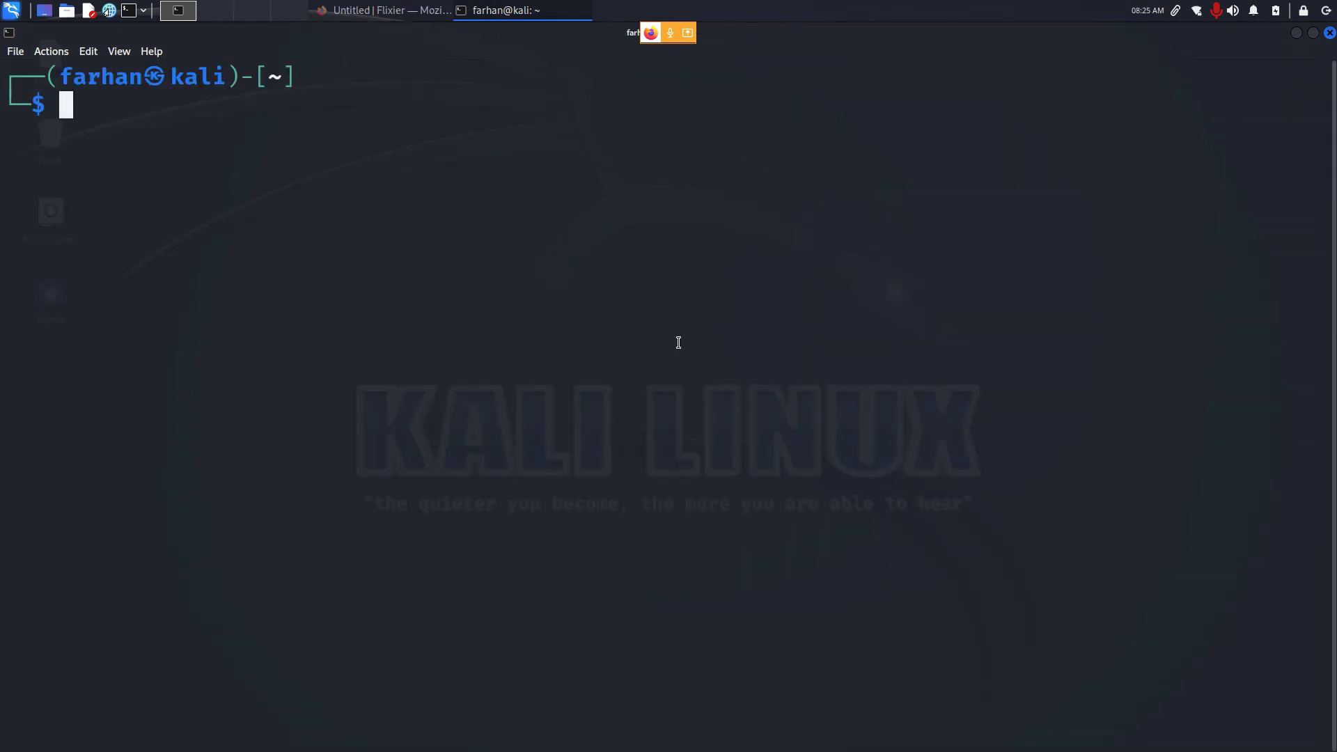
Step: Launch the Proton VPN app from the applications menu search for 'proton'
left_click(10, 10)
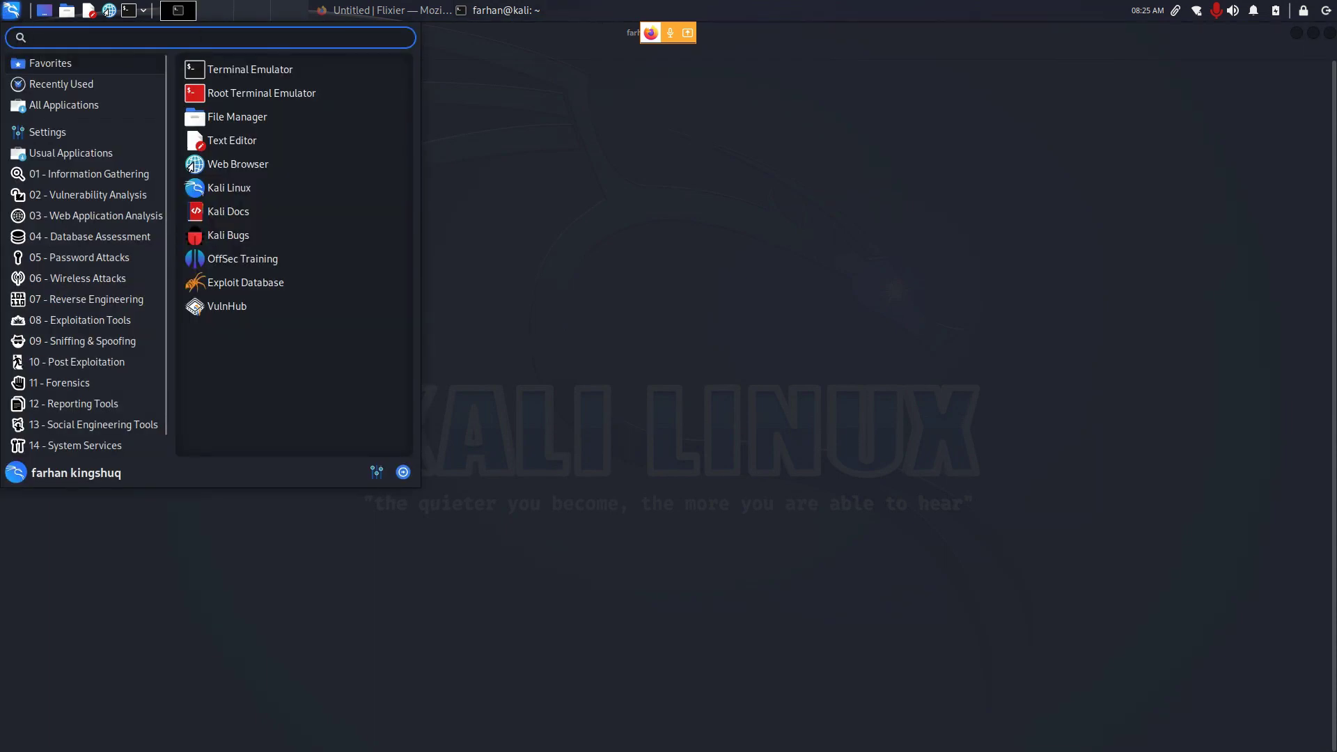
type("proton")
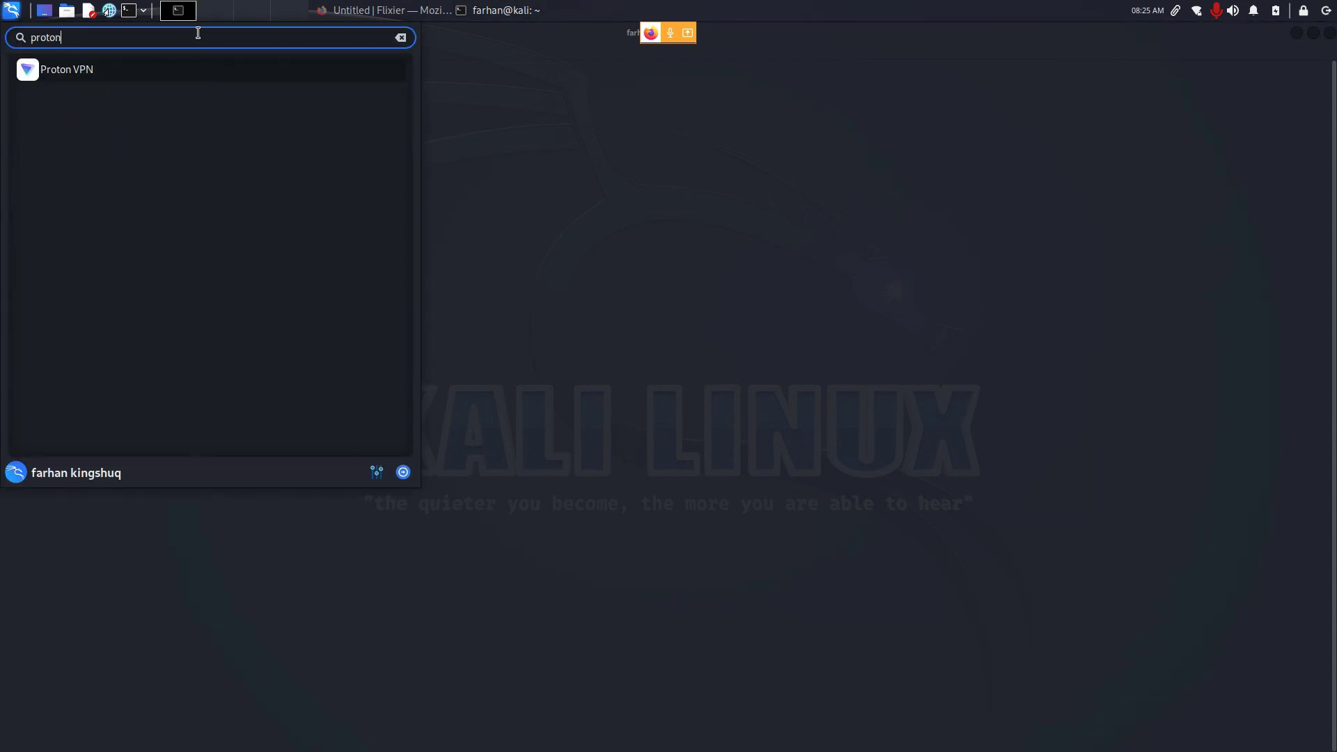
left_click(78, 75)
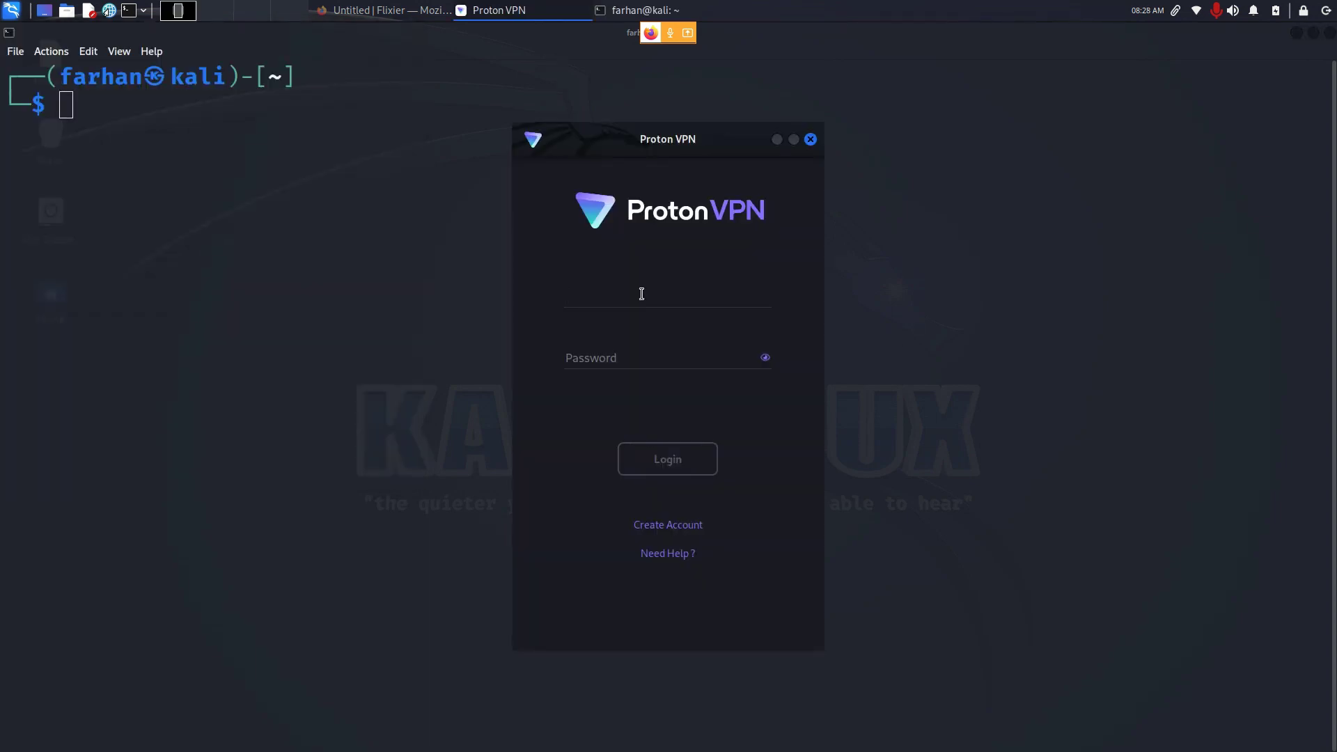
Step: Sign in with the account e-mail and password, then connect to the free Netherlands server
key("Tab")
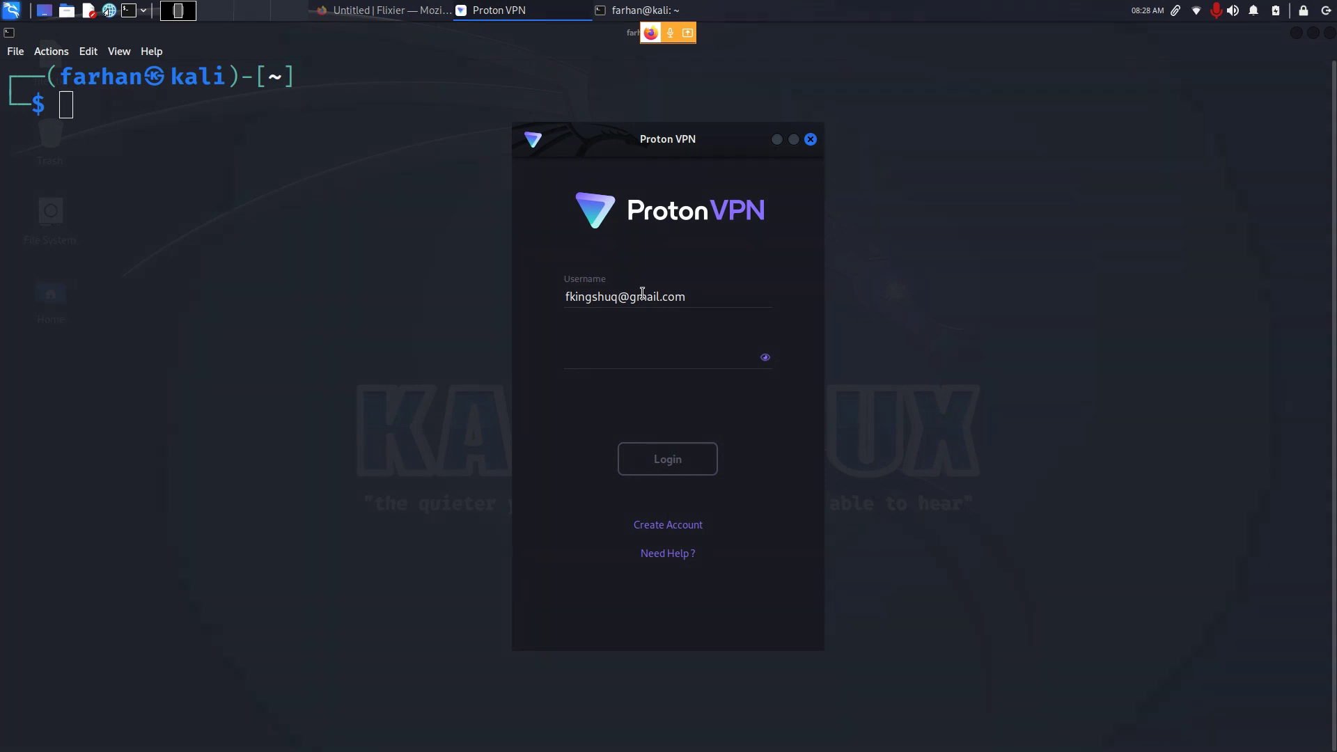
type("•")
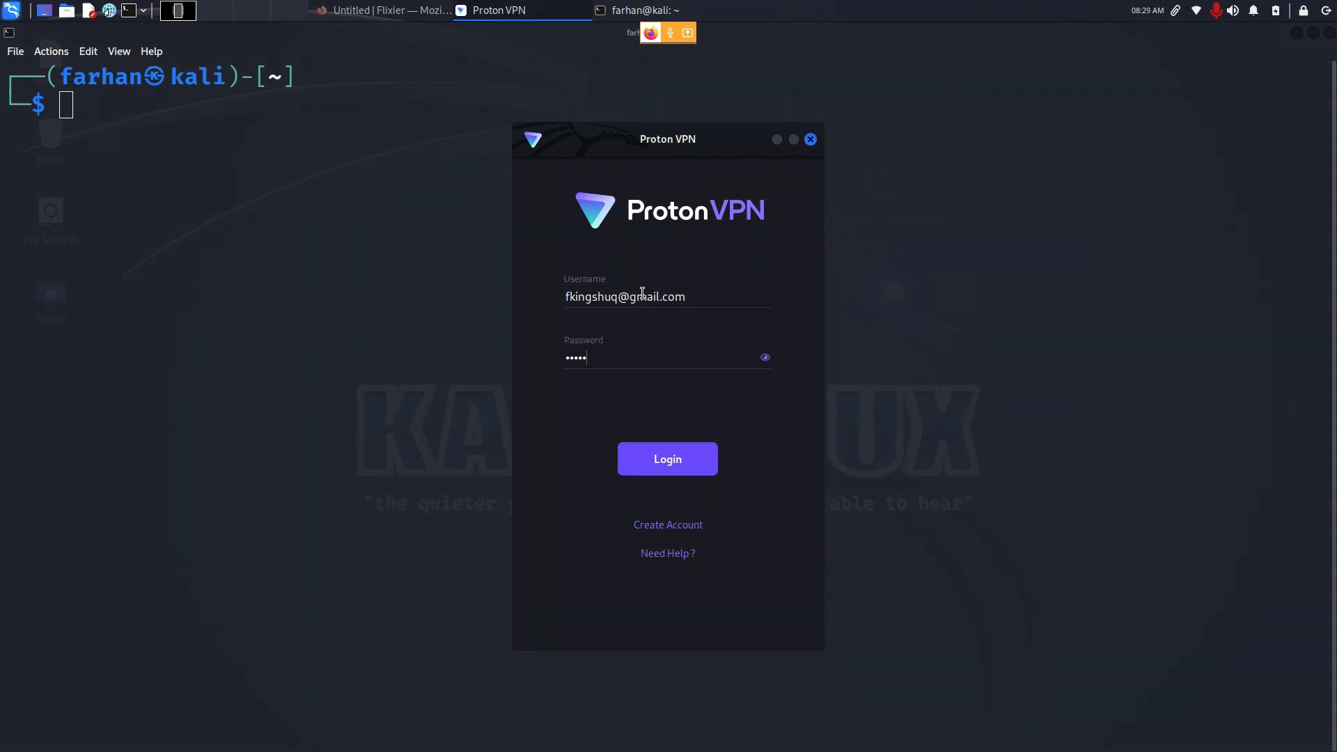
key("Return")
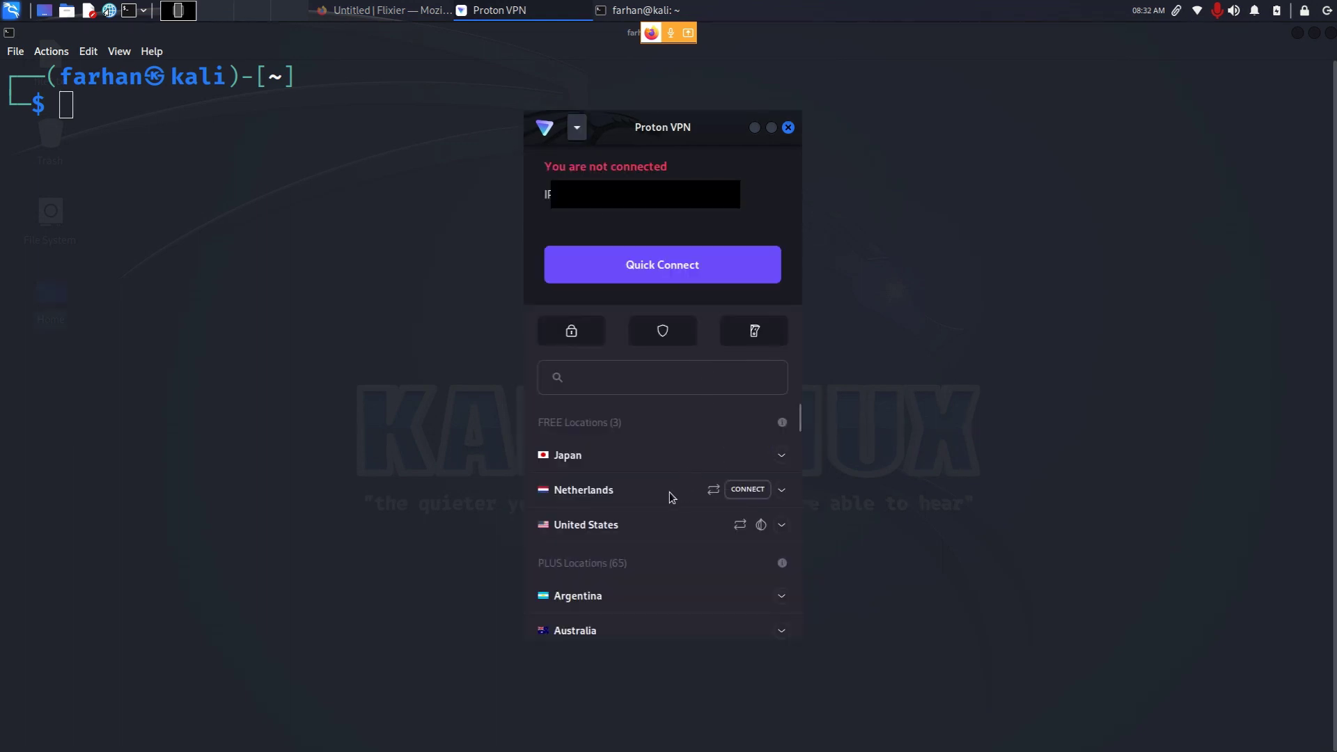
mouse_move(674, 533)
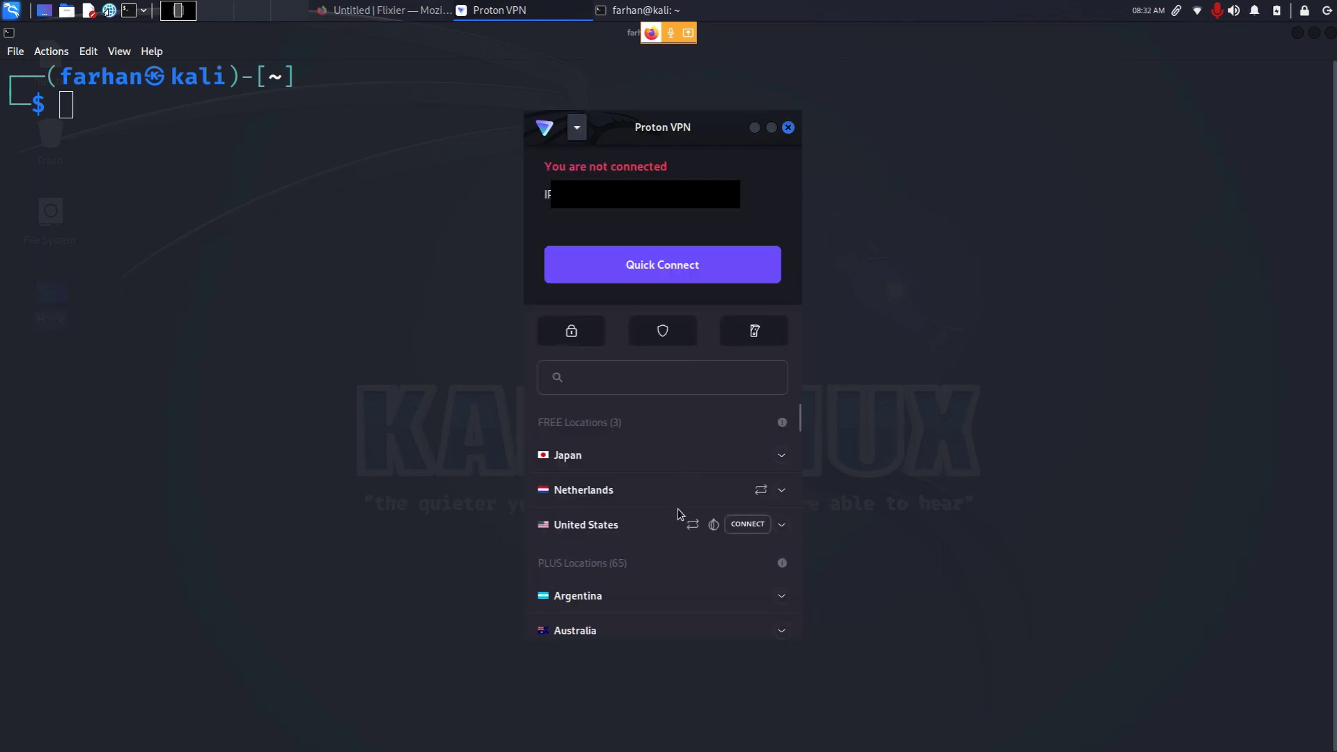
left_click(748, 489)
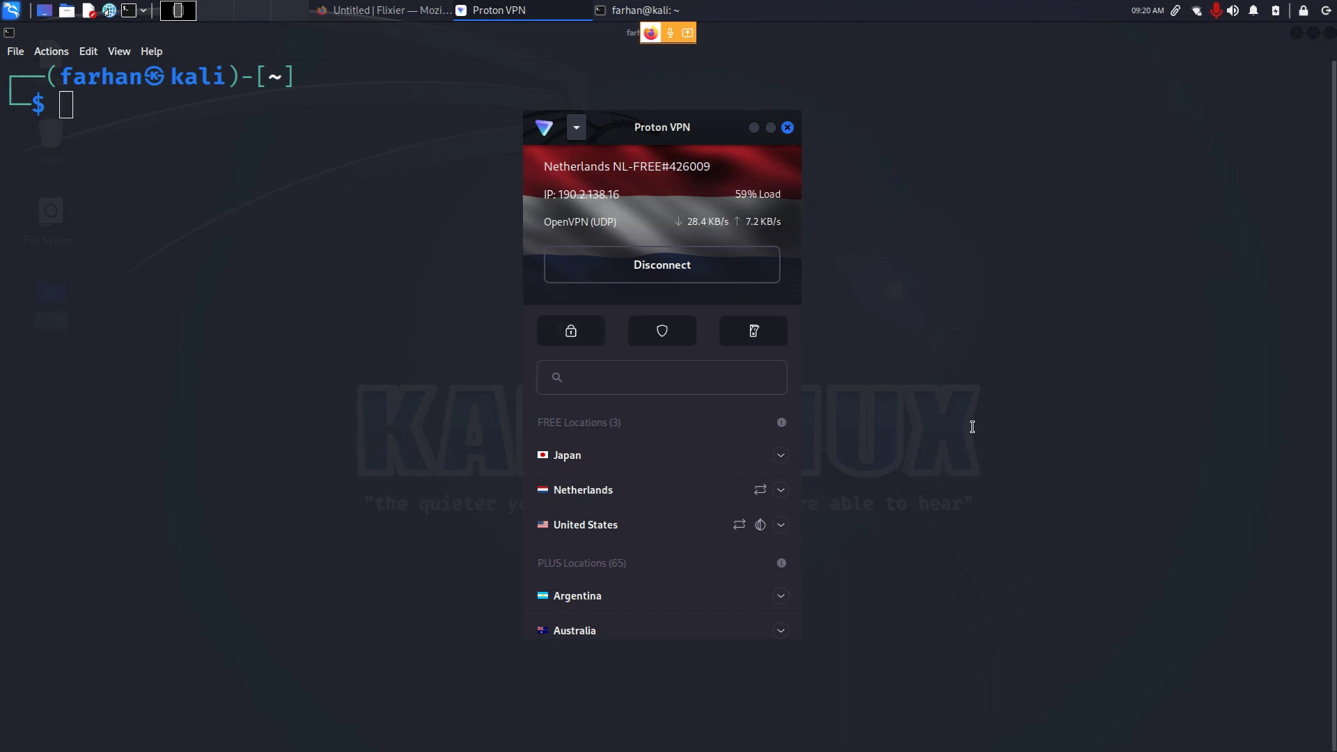
Step: Launch Firefox ESR from the applications menu
key("super")
type("fire")
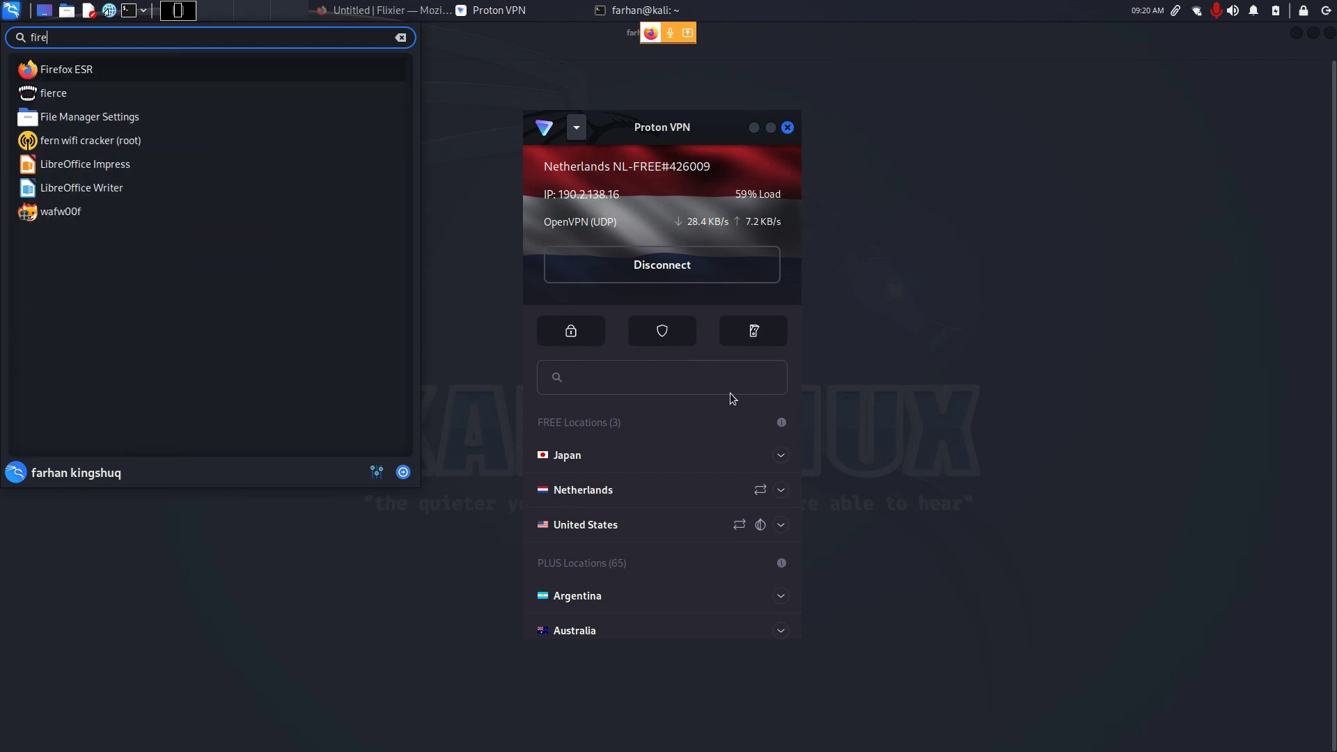
key("Return")
left_click(668, 81)
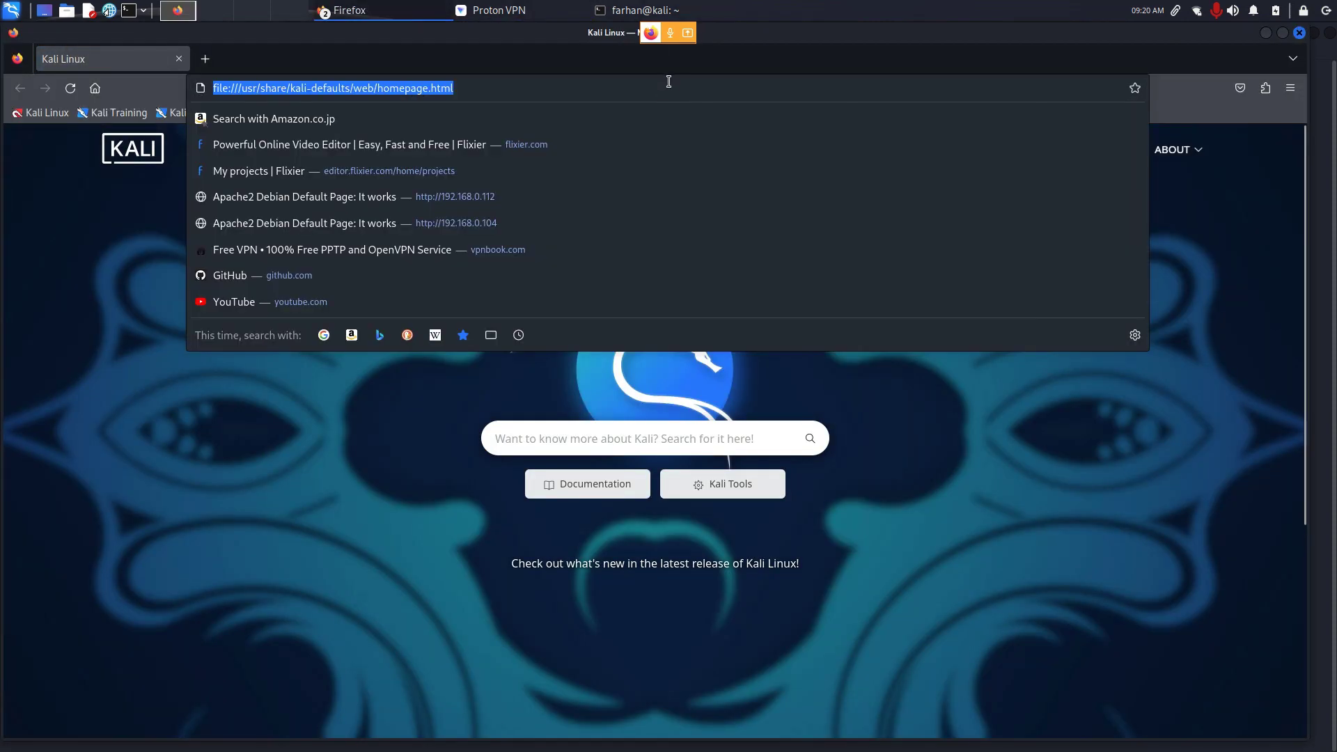
type("google.com/")
key("Return")
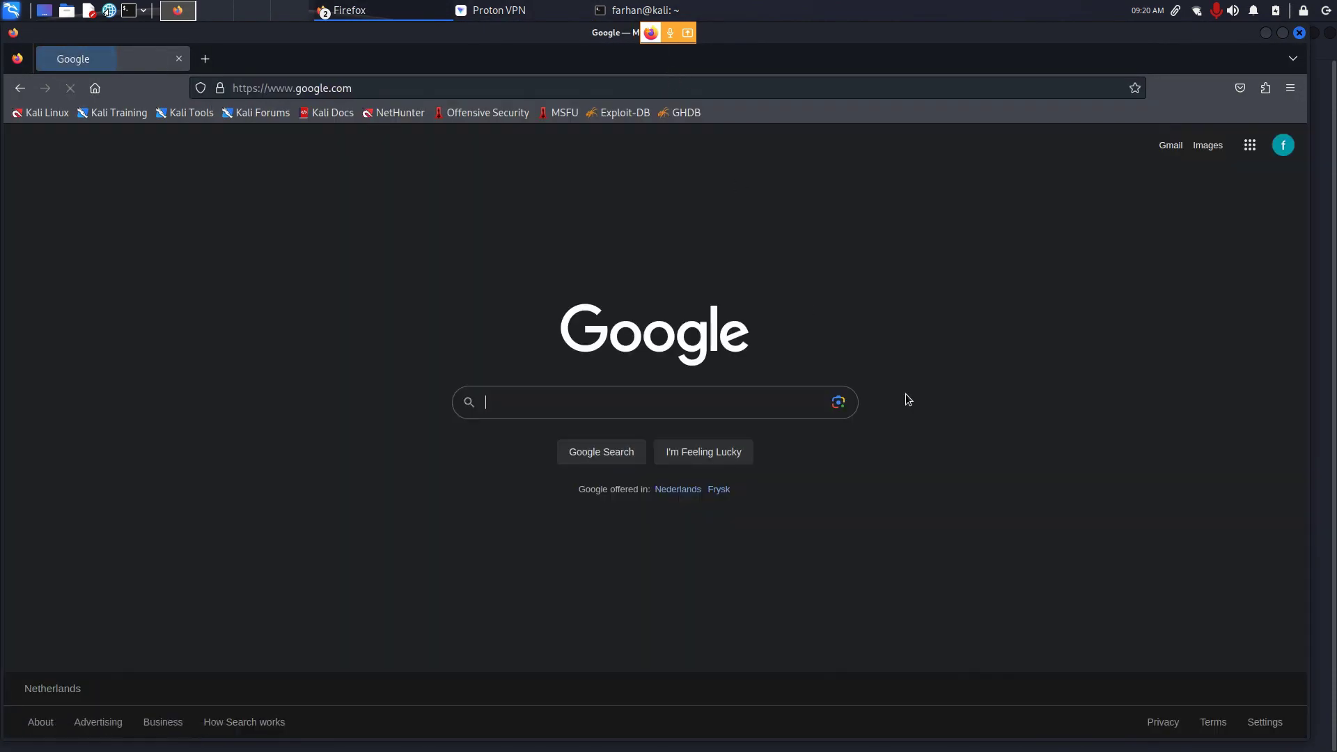
type("what is")
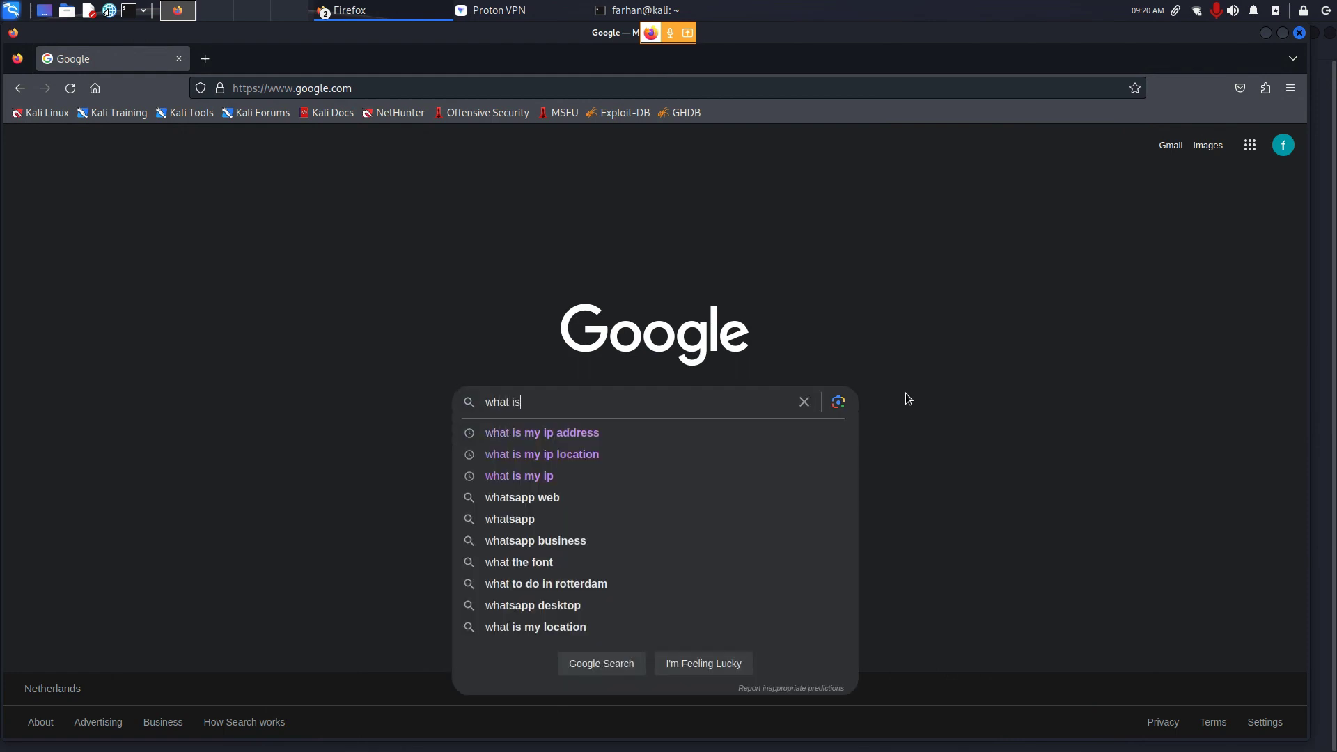
type(" my ip address")
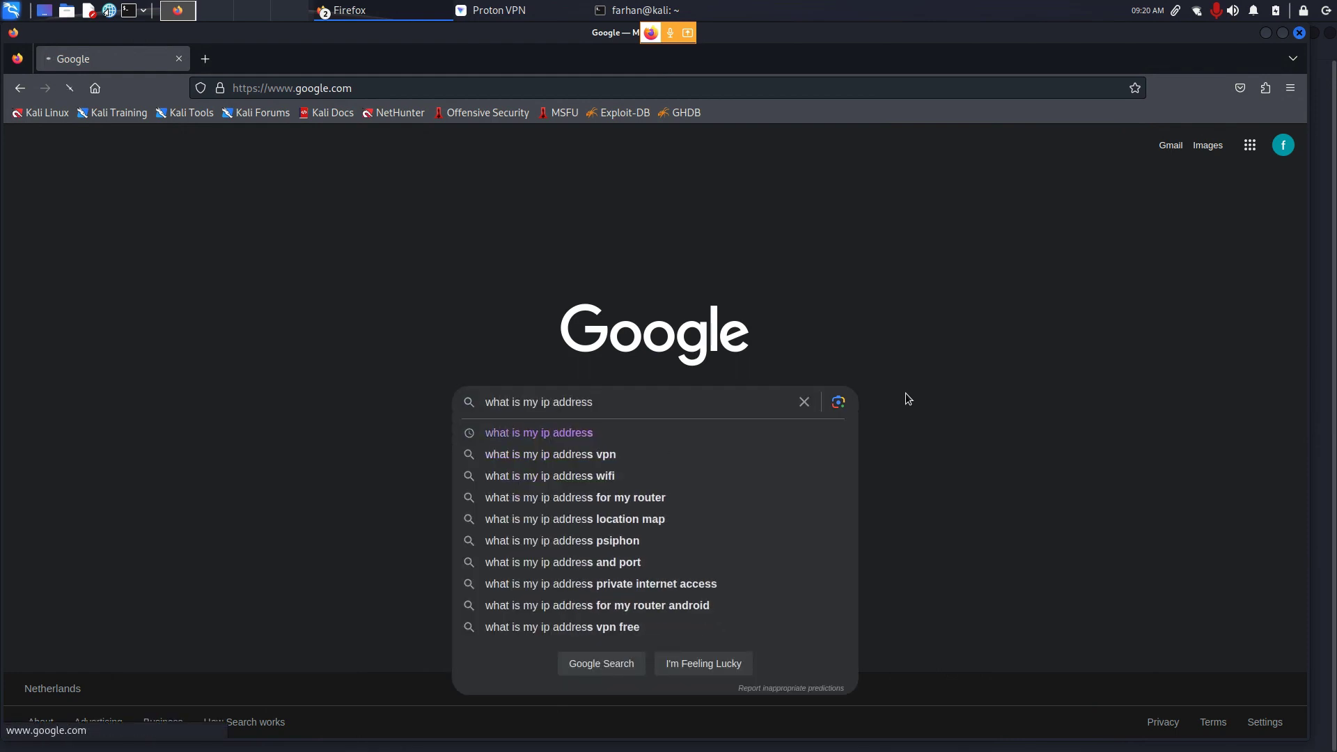
key("Return")
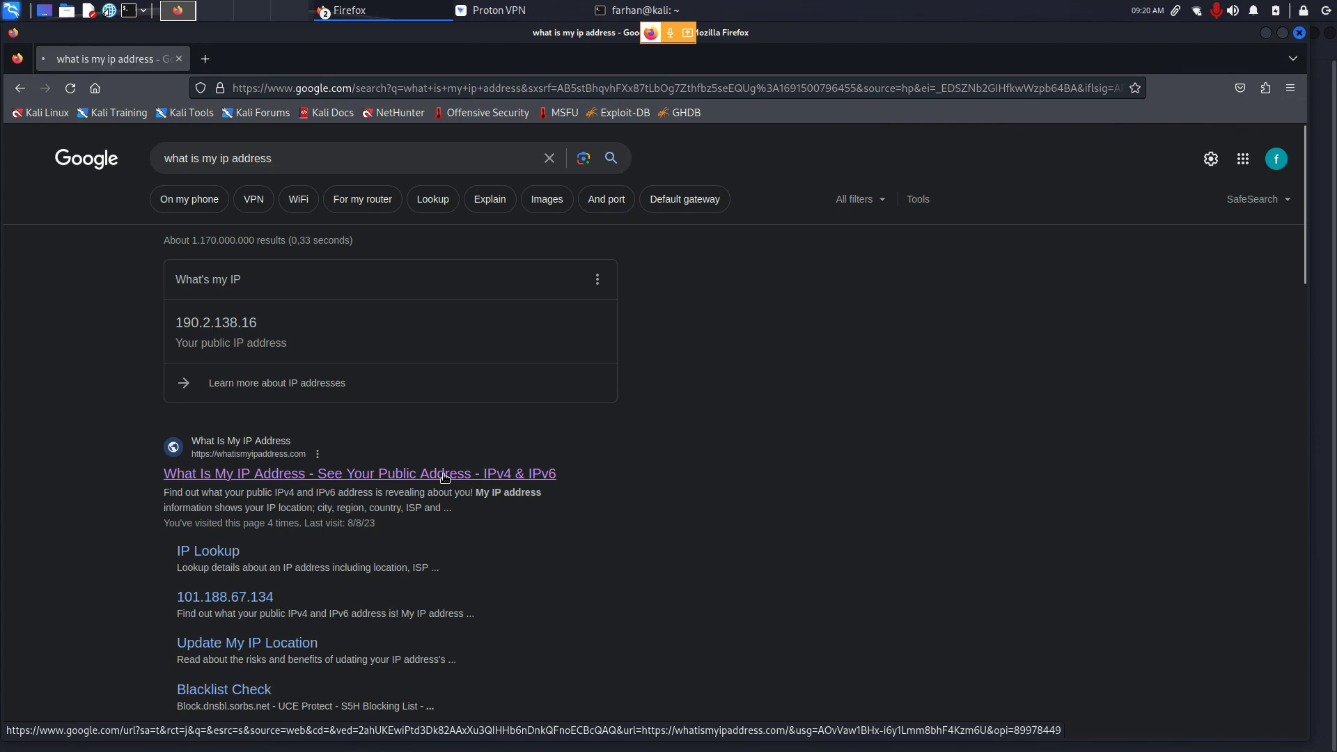
left_click(446, 474)
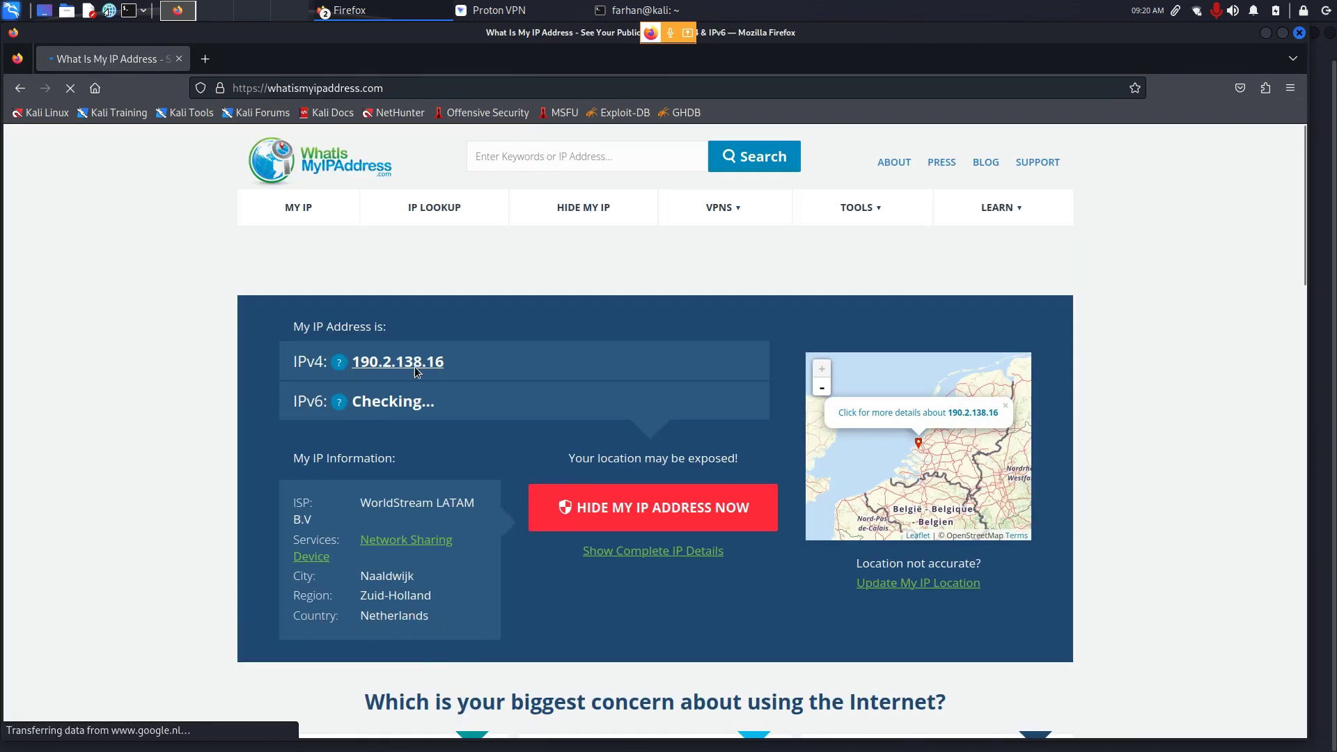
left_click_drag(456, 373, 319, 360)
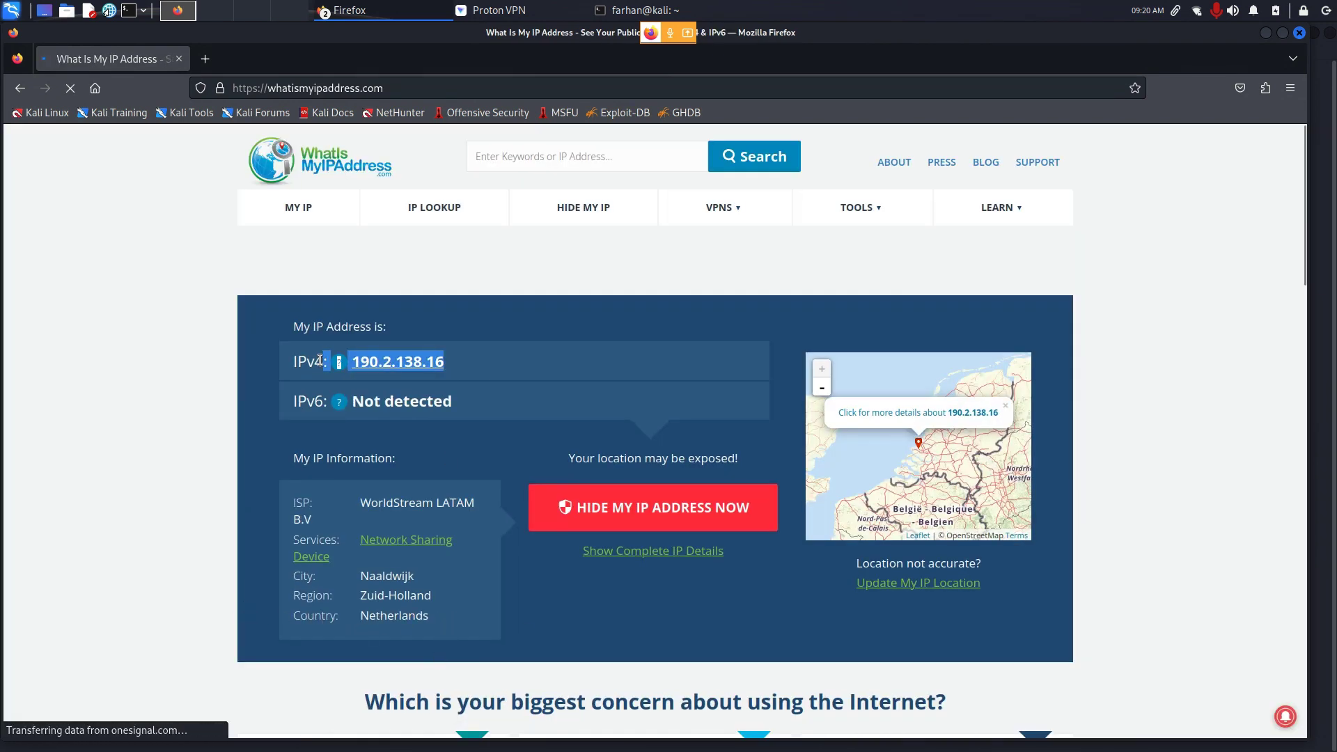